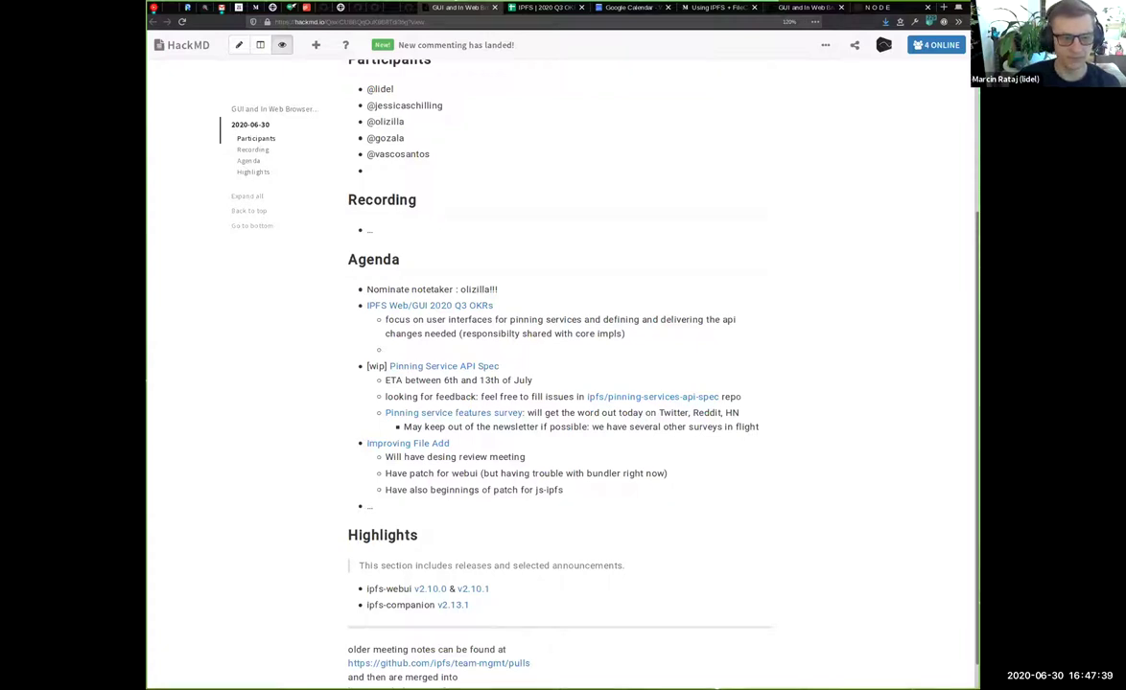
Step: Switch from the meeting notes to the ipfs/pinning-services-api-spec repository and review its README
scroll(444, 400, up, 1)
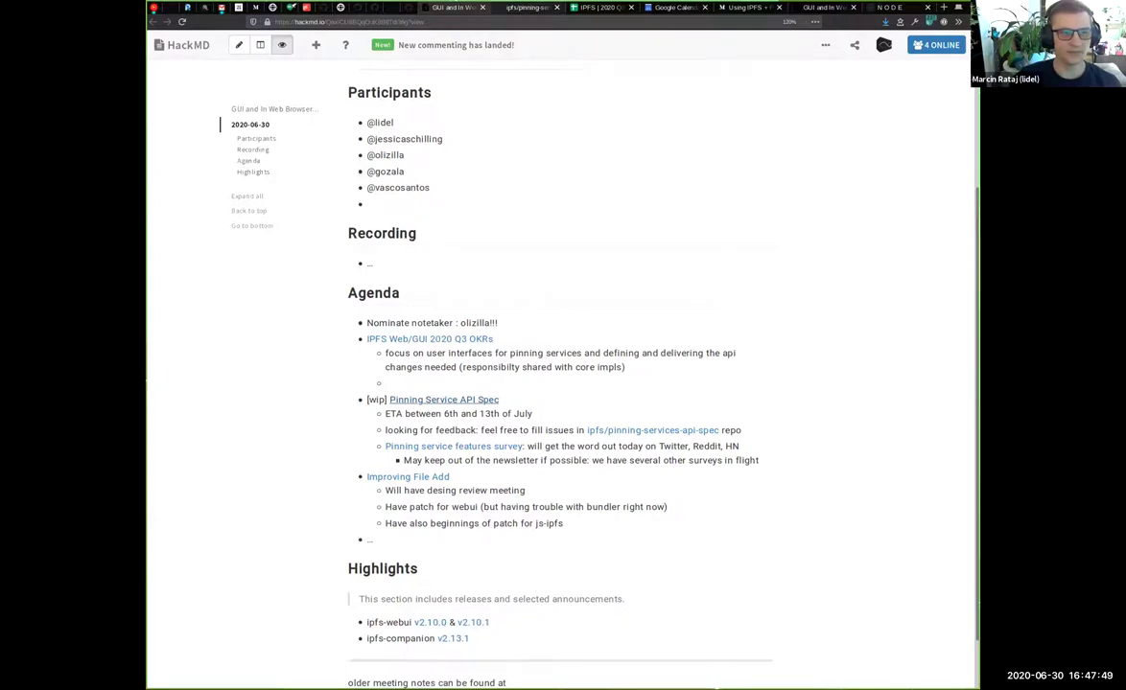
key(ctrl+Tab)
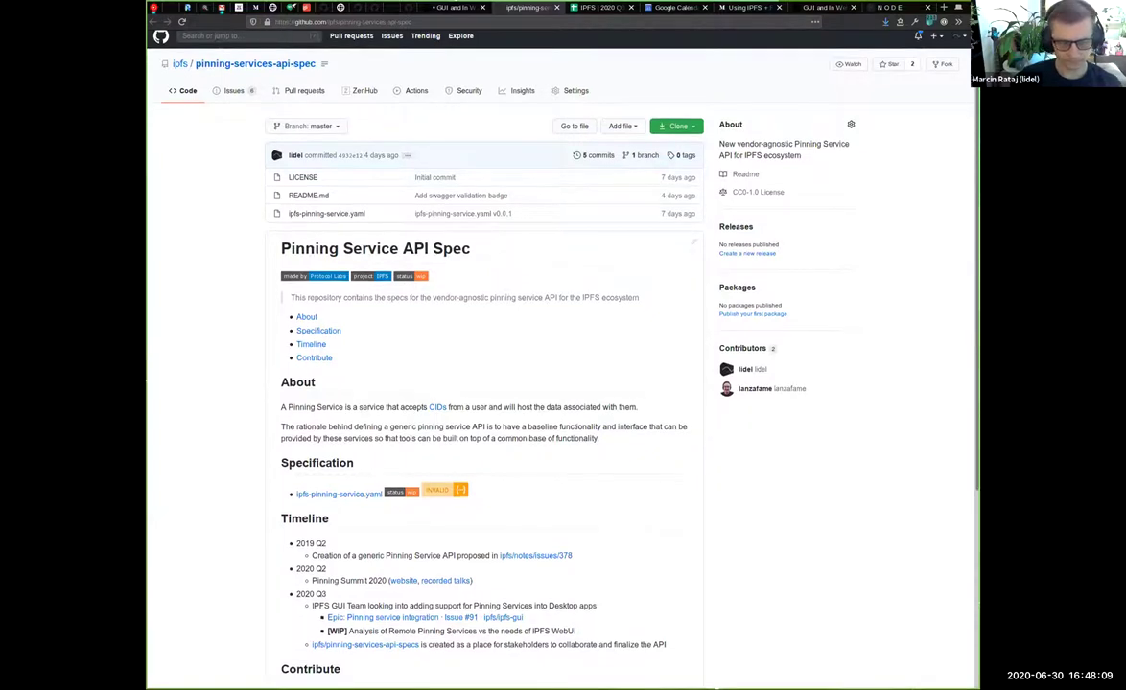
scroll(252, 331, down, 2)
scroll(561, 355, up, 2)
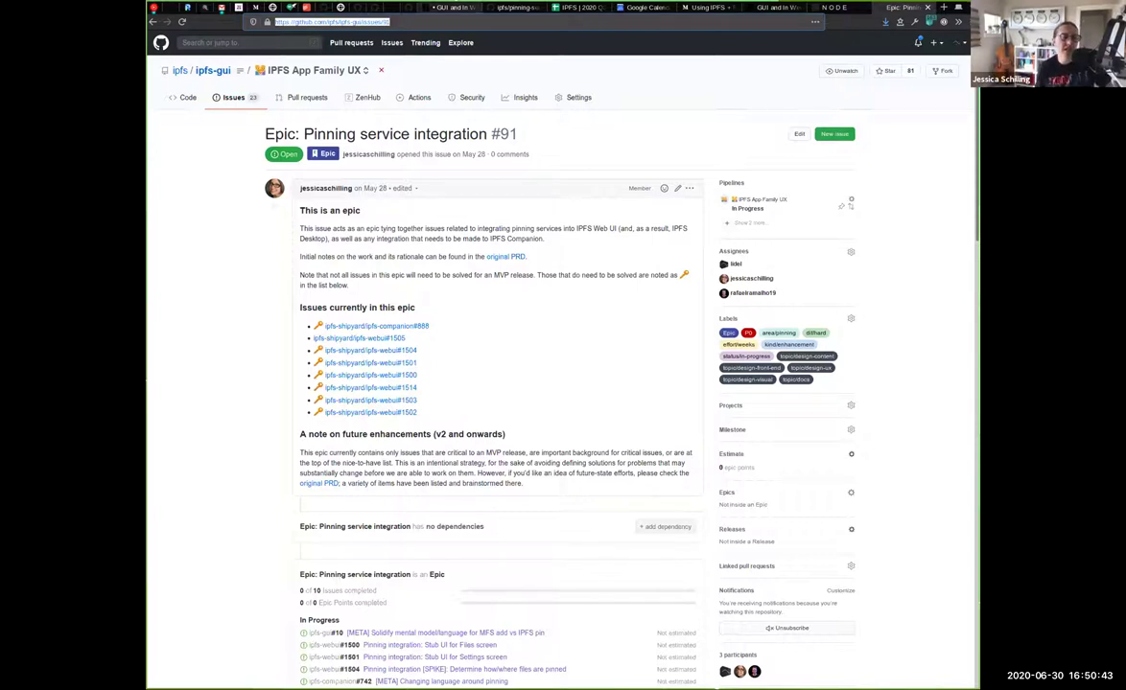
Step: Open issues ipfs-webui#1502 and ipfs-webui#1503 from the Pinning service integration epic in separate background tabs
scroll(513, 345, down, 1)
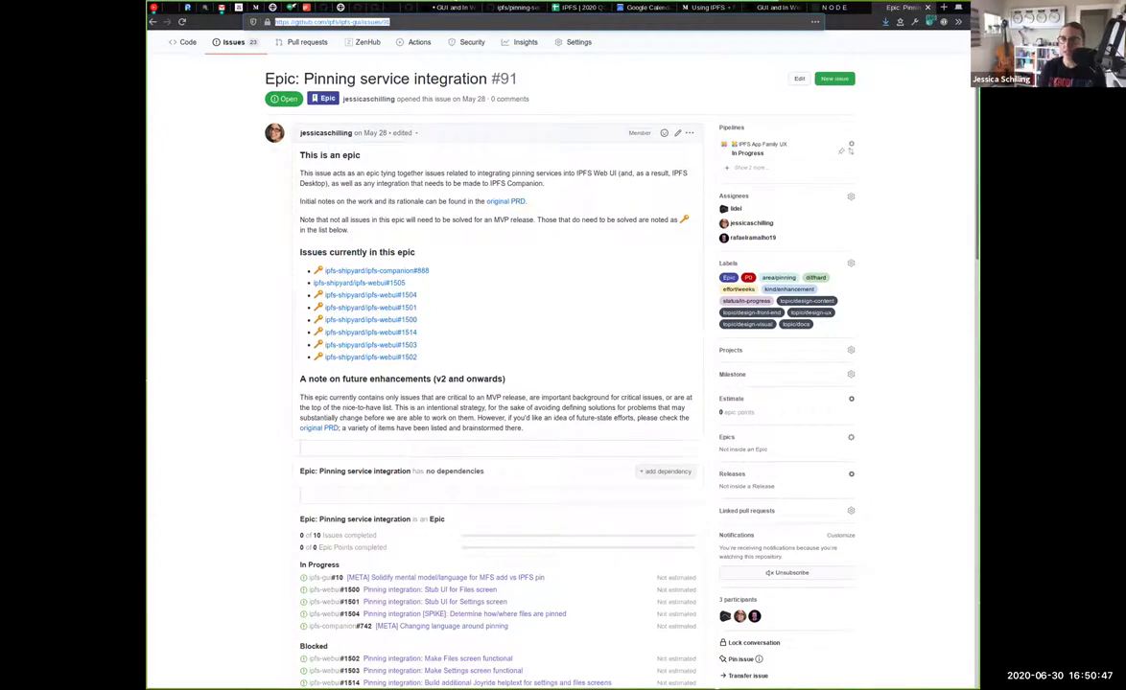
mouse_move(371, 357)
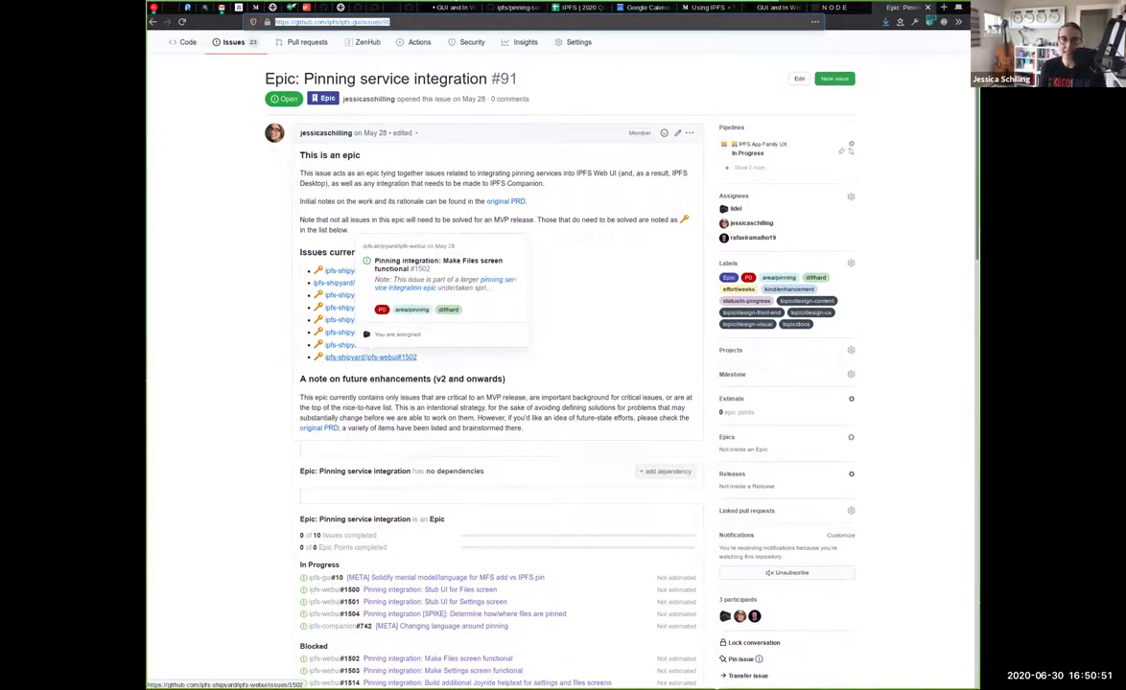
middle_click(370, 357)
drag(419, 356, 313, 357)
mouse_move(370, 332)
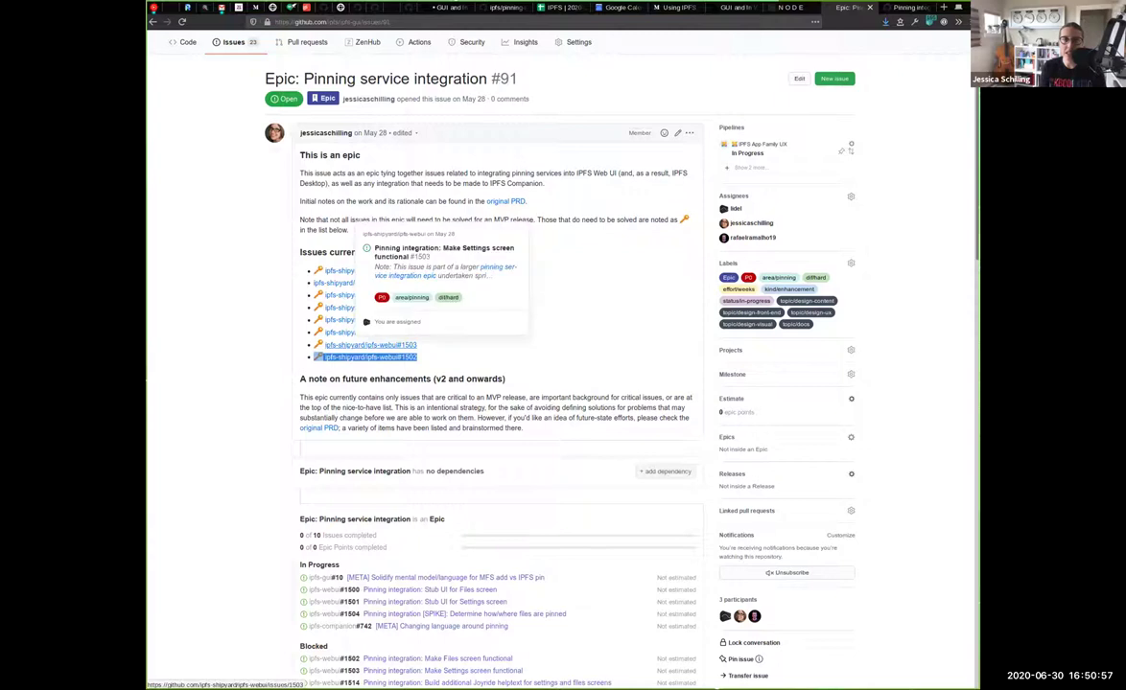
middle_click(370, 344)
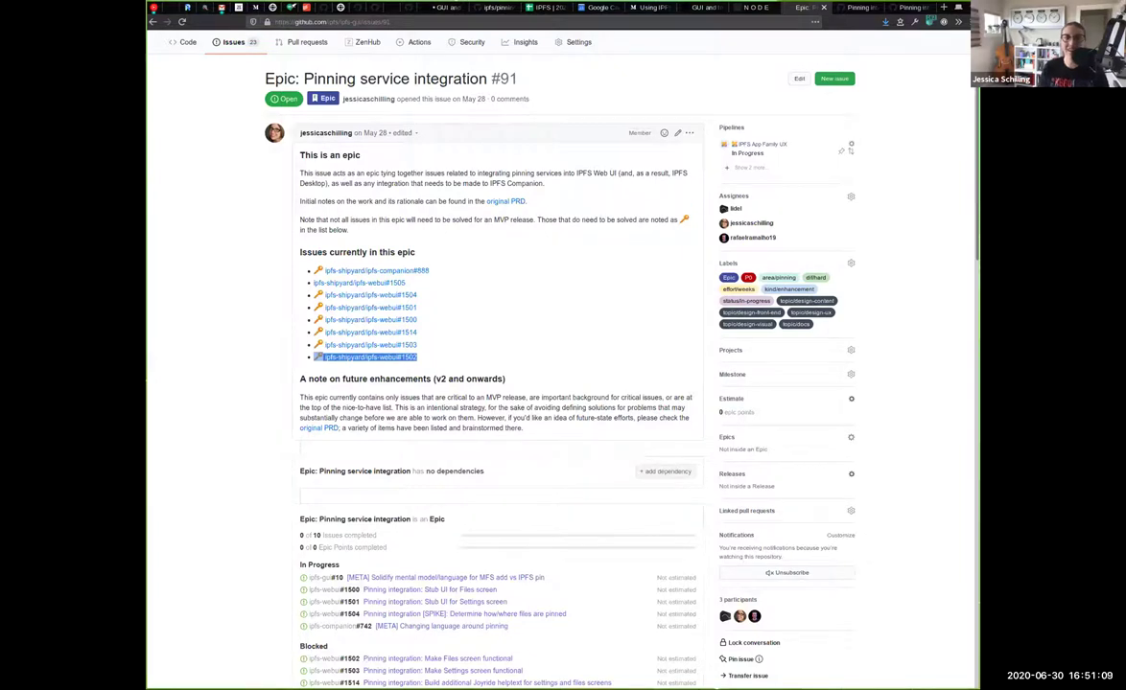
Step: Find the Figma file "WebUI-Desktop Pinning Hi-Fi Screens: Settings" by entering "figma setting" in a new tab, and open it
key(ctrl+t)
text(figma)
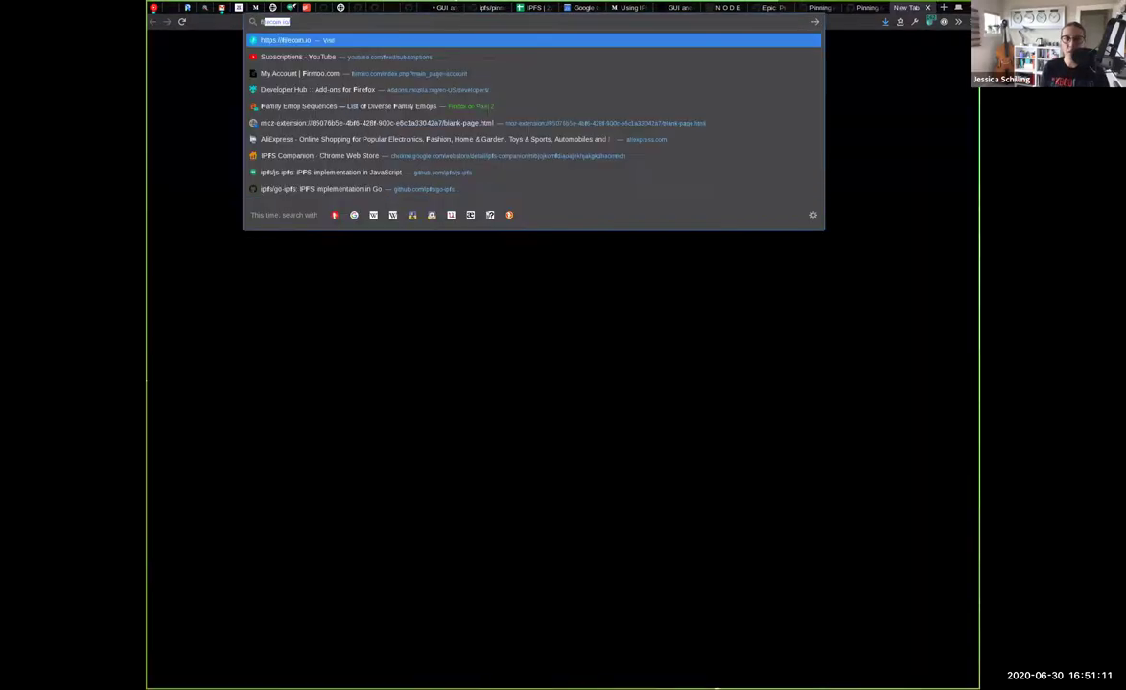
text( setting)
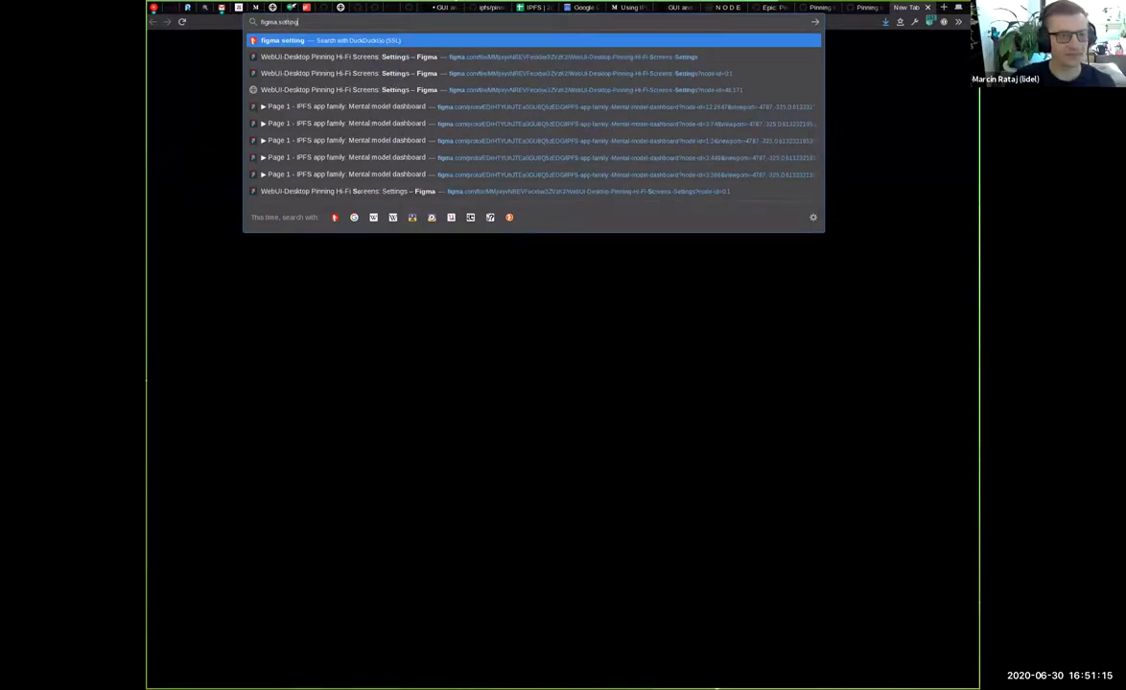
key(Down)
key(Return)
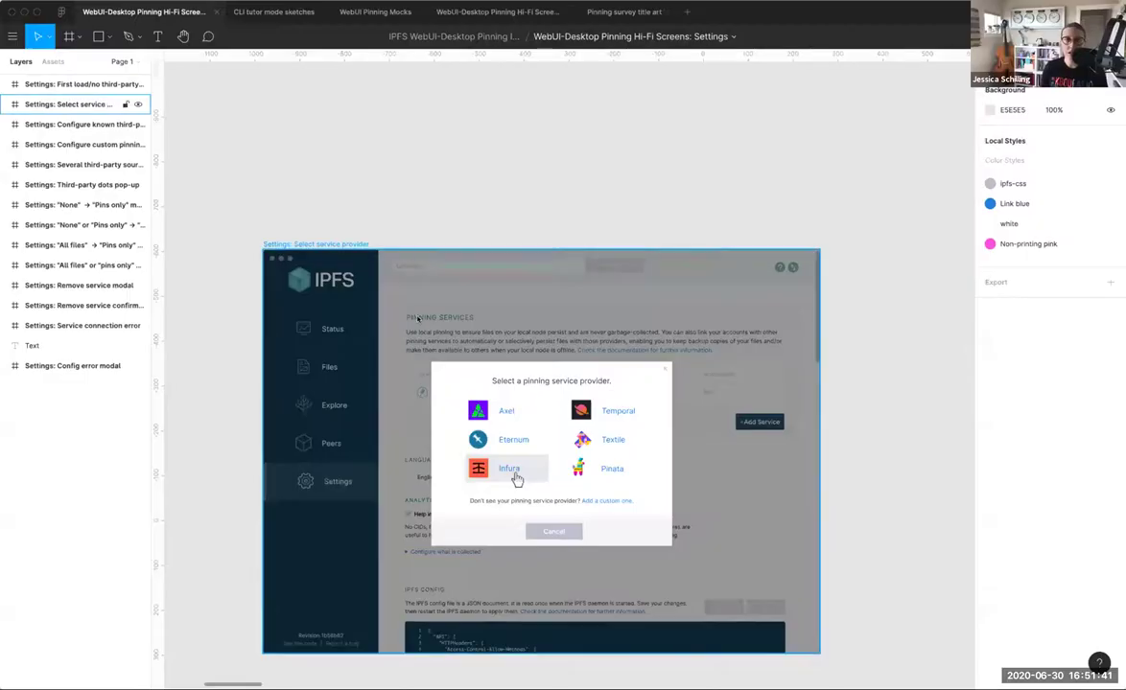
Step: Examine the Settings mockups for the first load without third-party services and for selecting a service provider
key(Escape)
scroll(417, 320, down, 3)
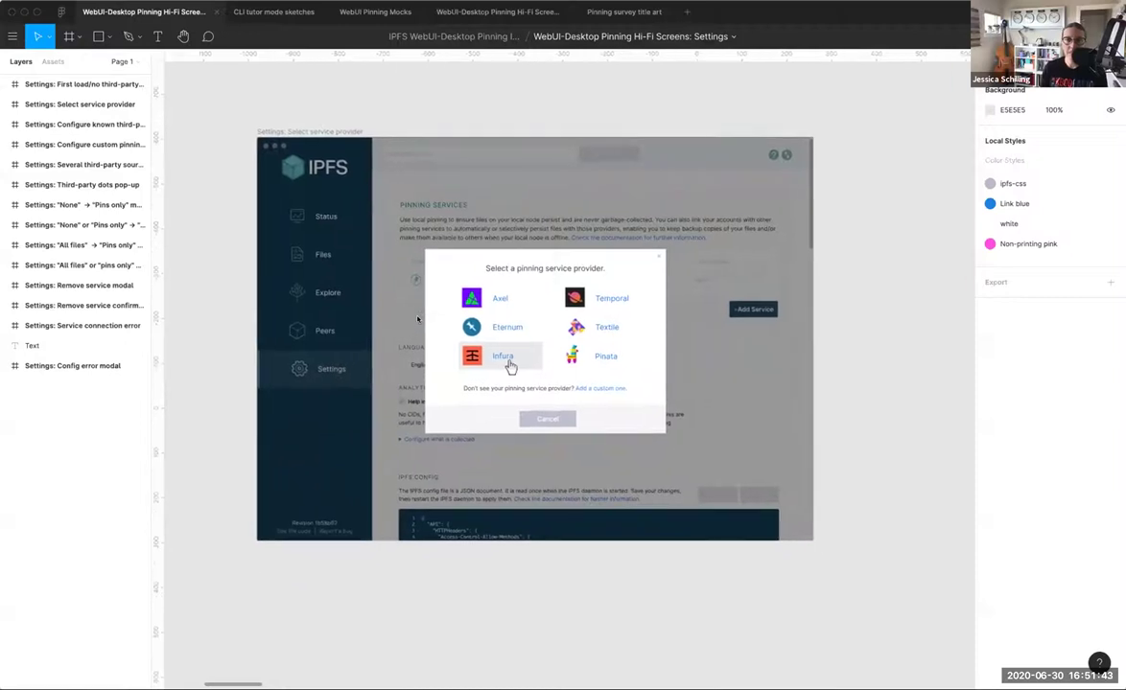
scroll(417, 319, up, 5)
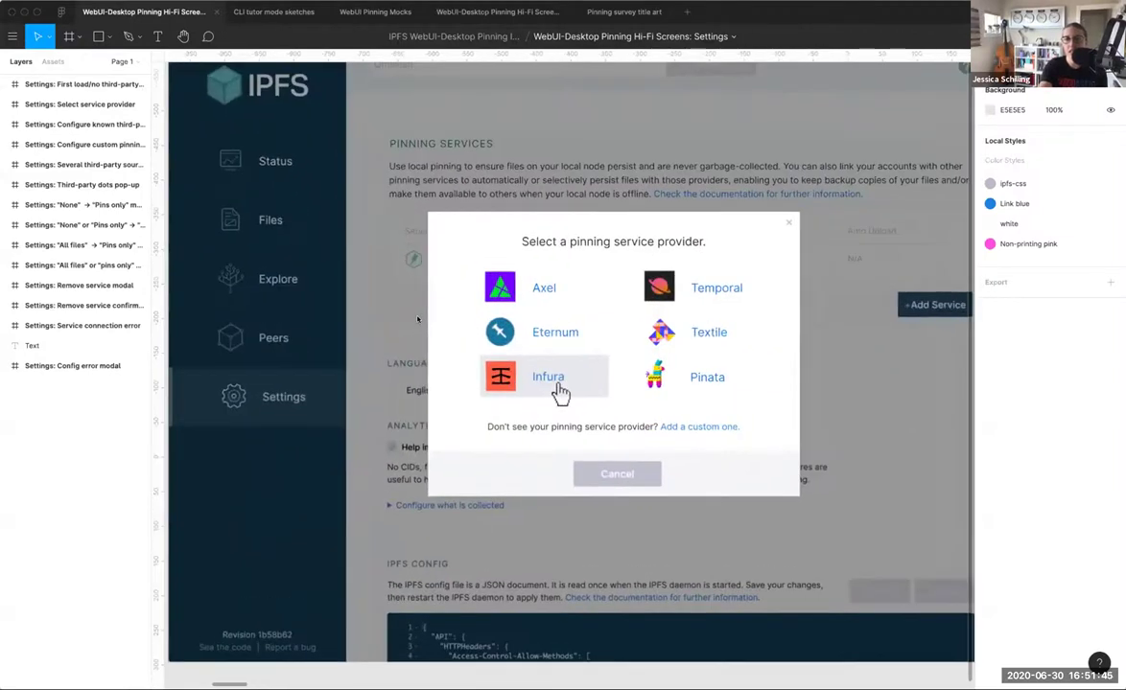
scroll(417, 319, down, 5)
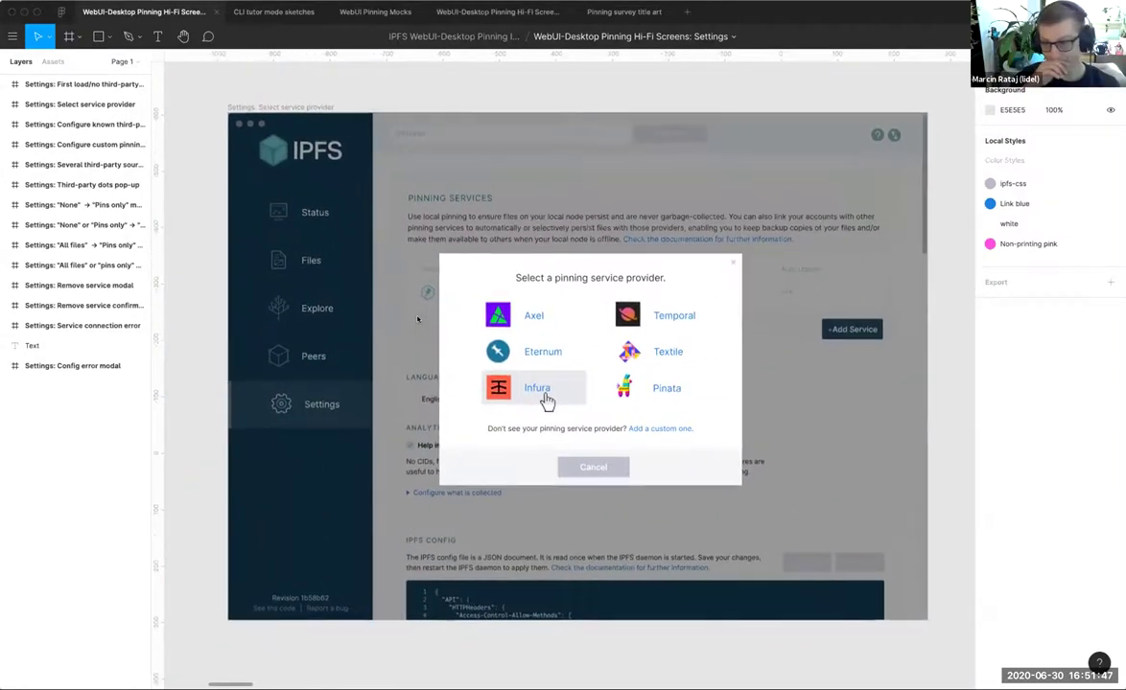
key(shift+n)
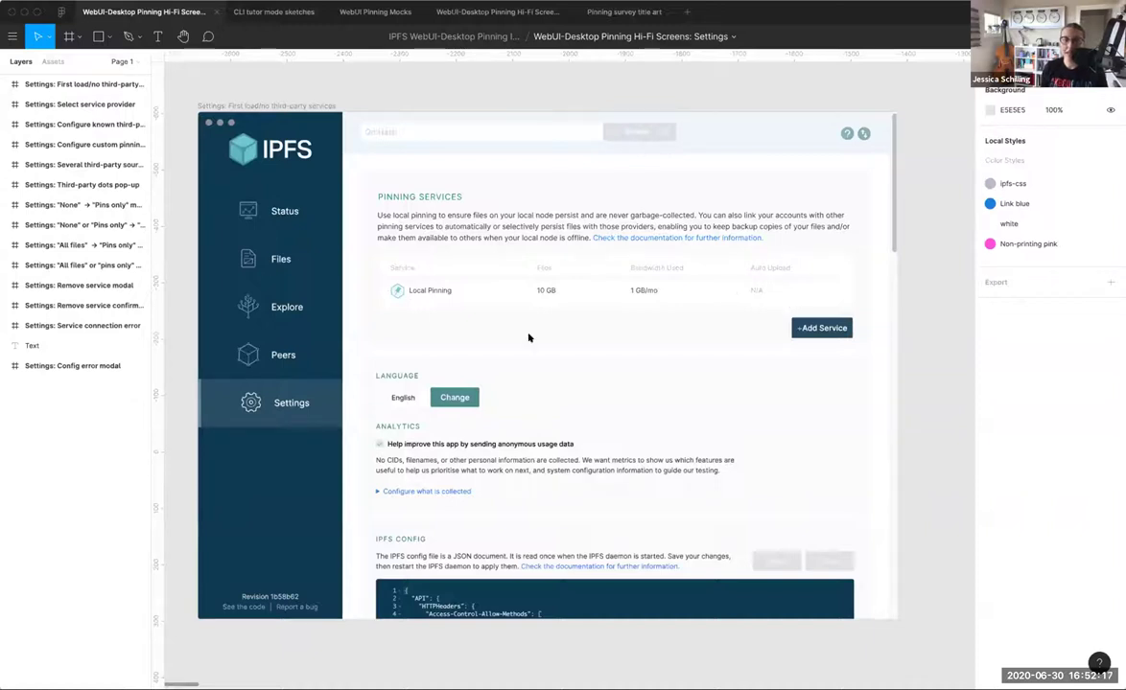
scroll(810, 327, right, 4)
scroll(811, 327, right, 10)
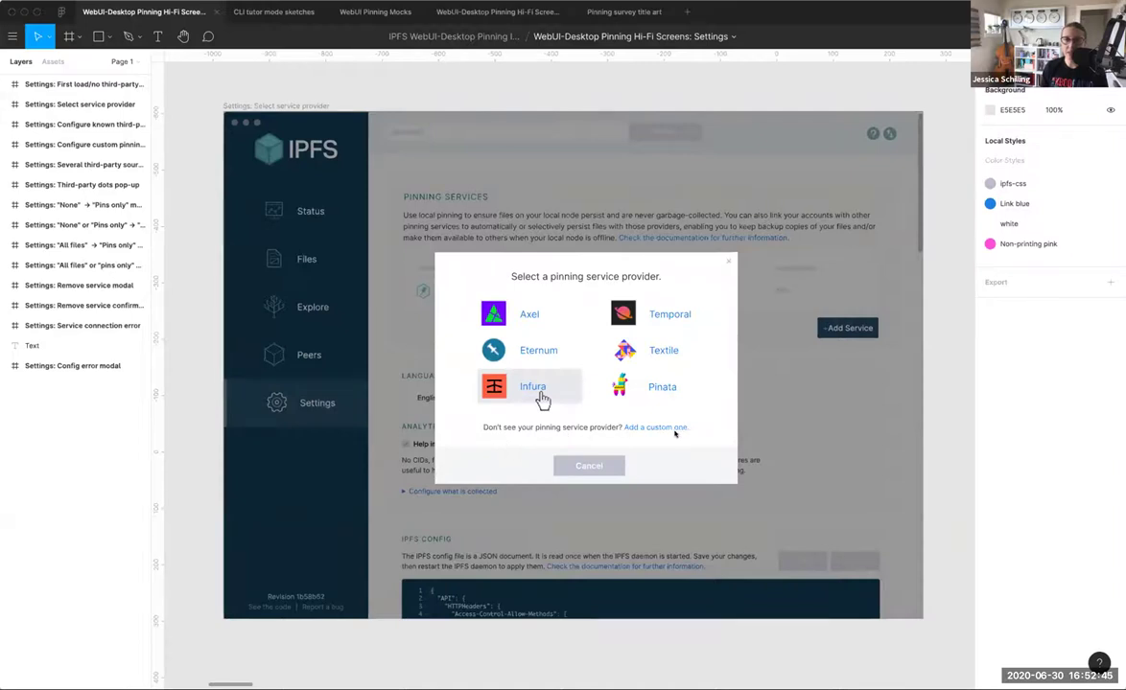
Step: Examine the mockups for configuring a known third-party pinning service and a custom pinning service
key(n)
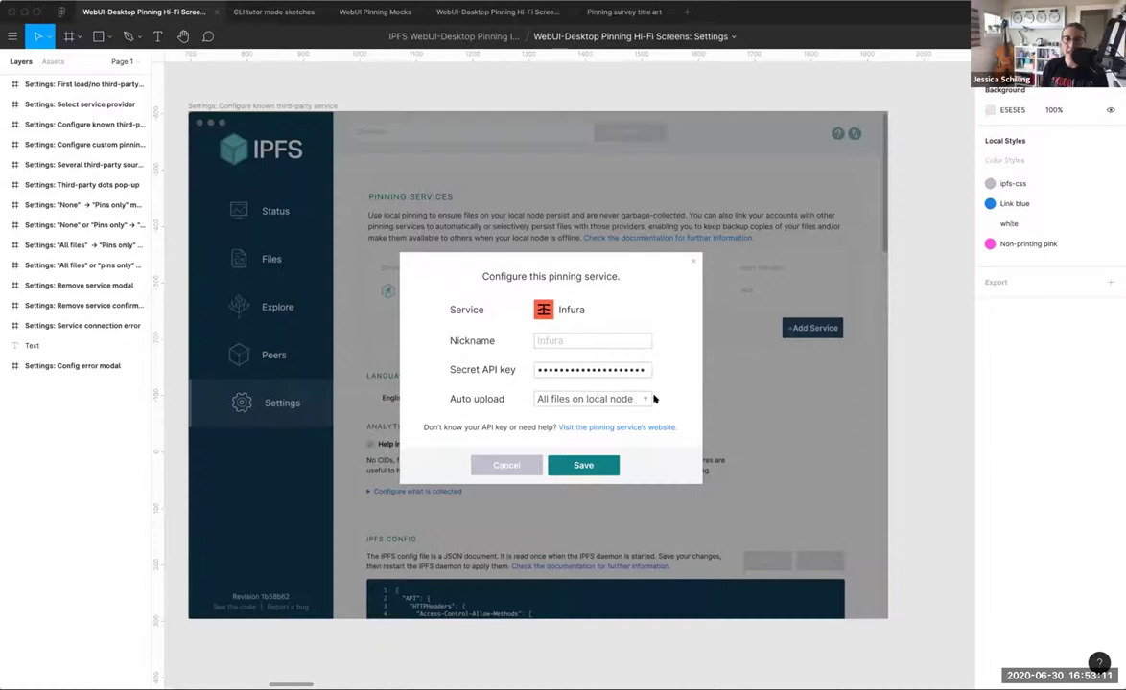
scroll(658, 403, right, 3)
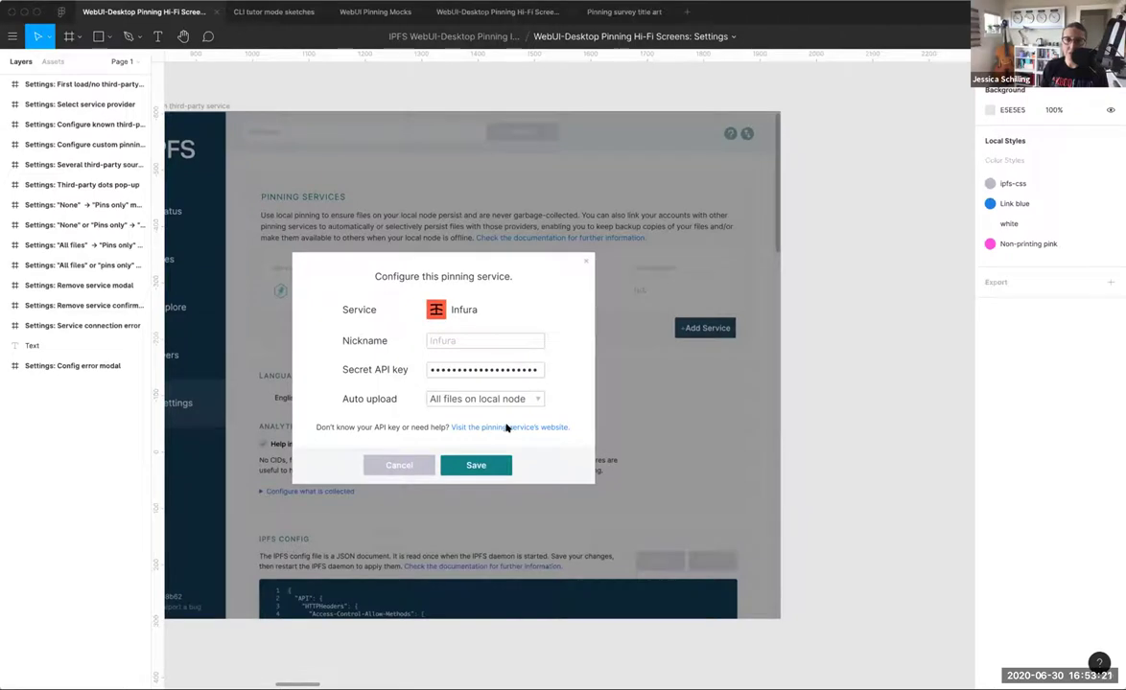
scroll(511, 428, right, 10)
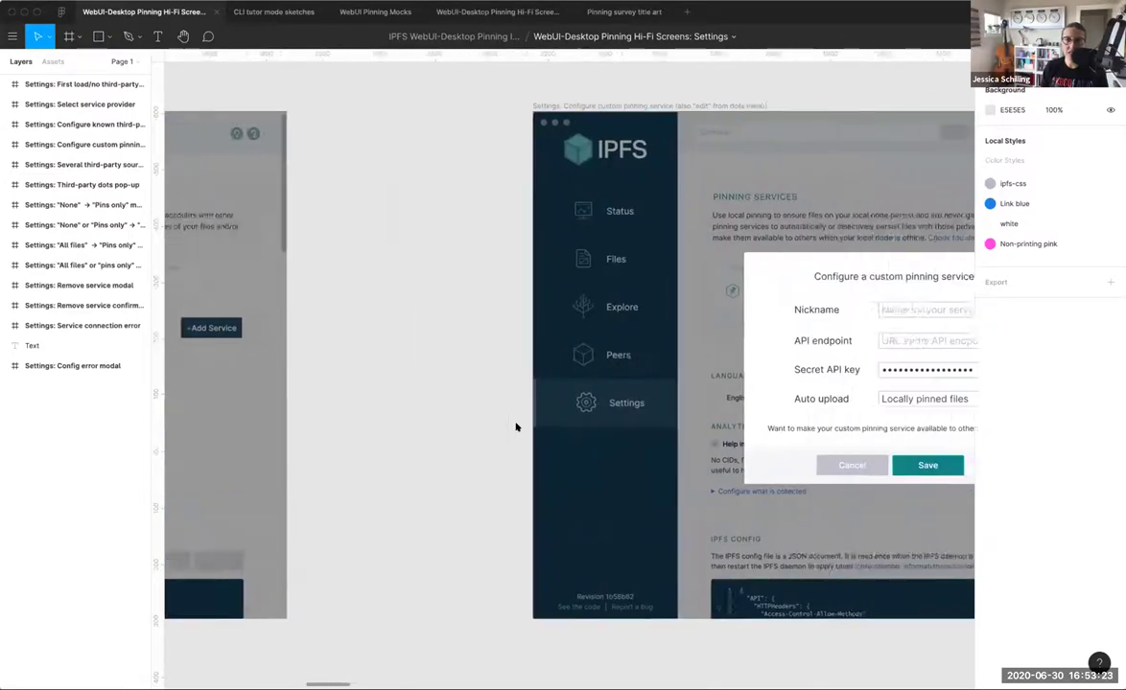
scroll(516, 428, right, 8)
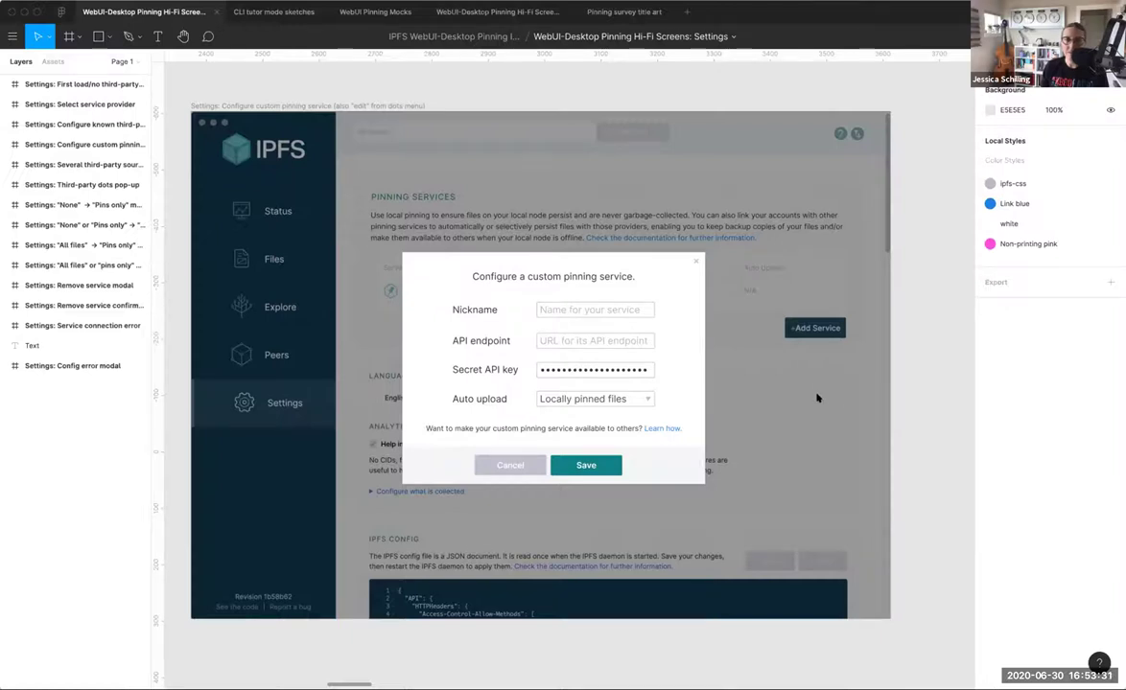
Step: Examine the mockups showing several third-party sources and the third-party dots pop-up
scroll(818, 397, right, 20)
scroll(818, 397, right, 4)
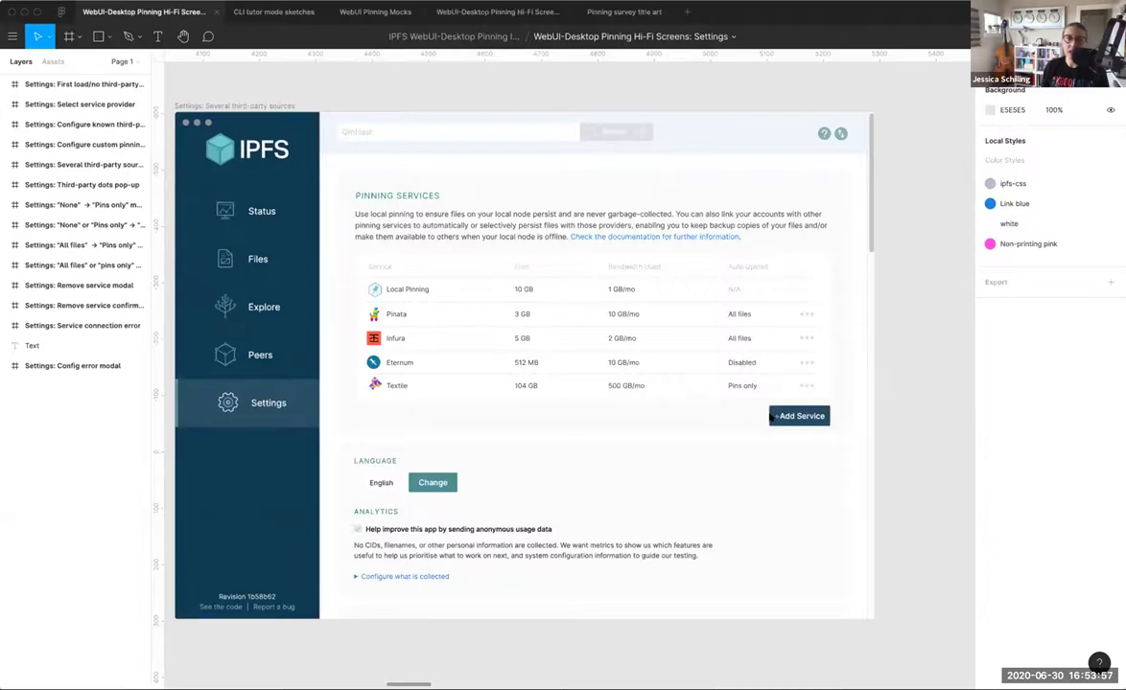
scroll(773, 416, right, 2)
scroll(773, 416, right, 10)
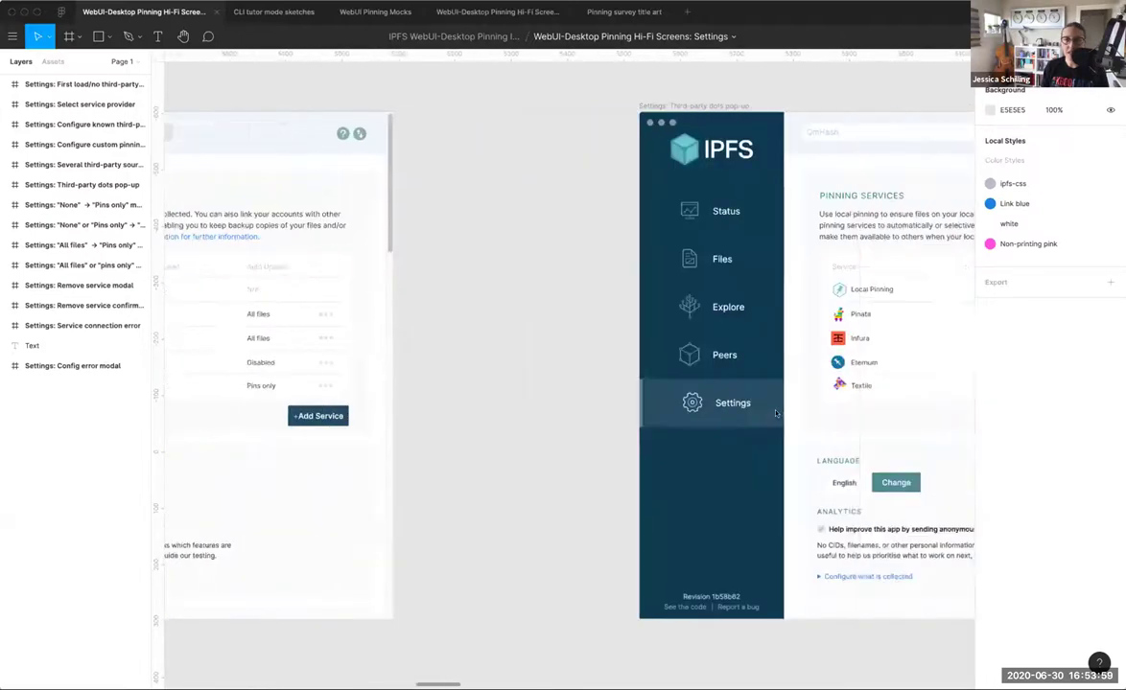
scroll(776, 415, right, 2)
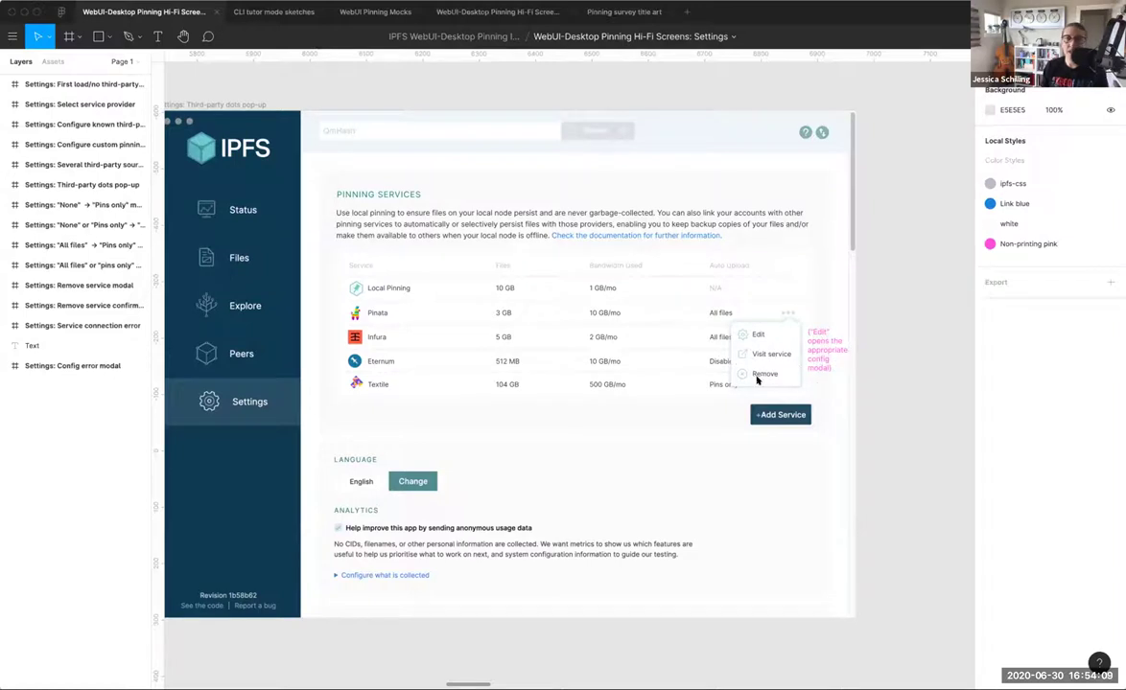
Step: Review the auto-upload change modals for switching between "None", "Pins only" and "All files"
scroll(757, 381, right, 15)
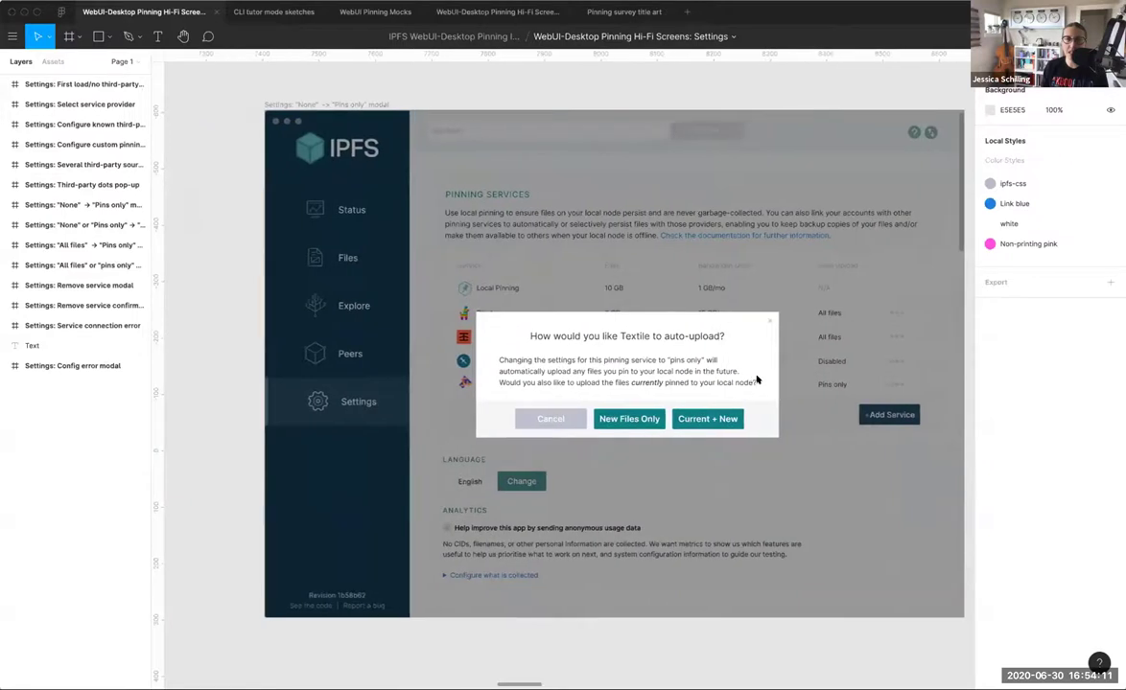
scroll(752, 374, right, 2)
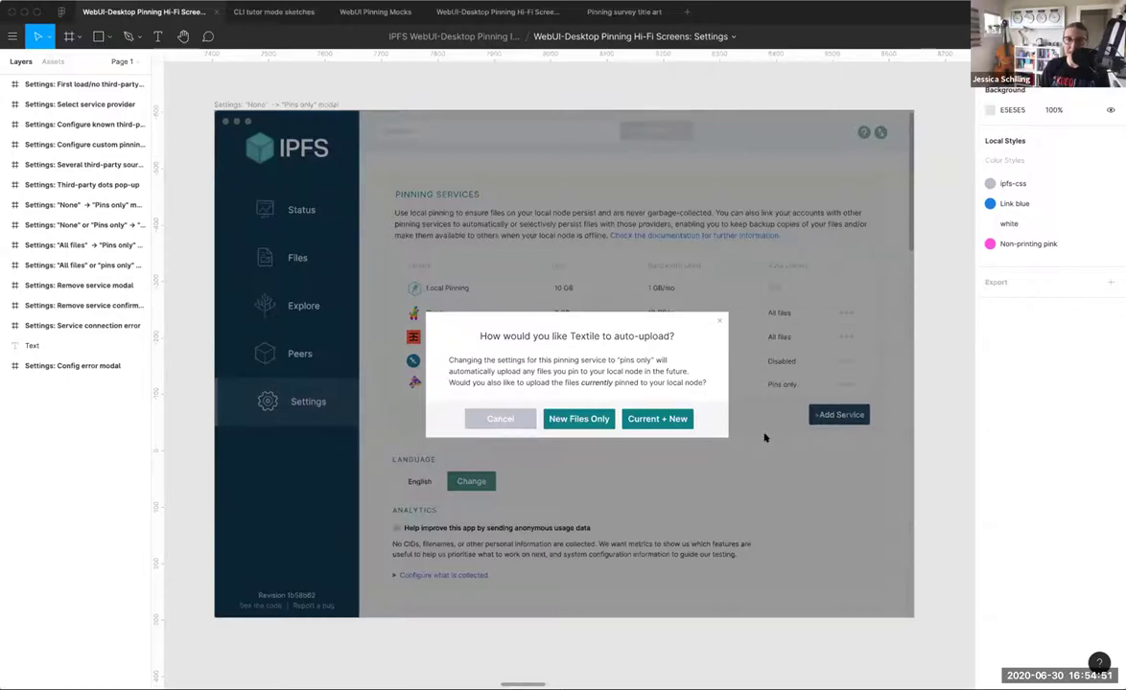
key(n)
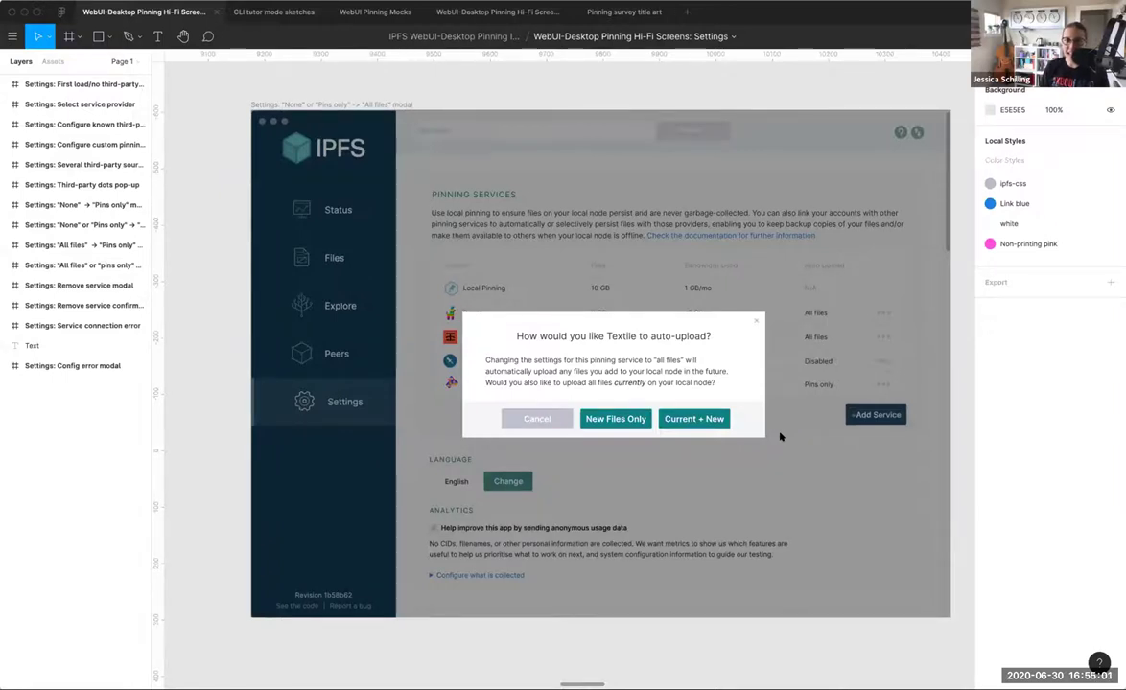
scroll(776, 437, right, 5)
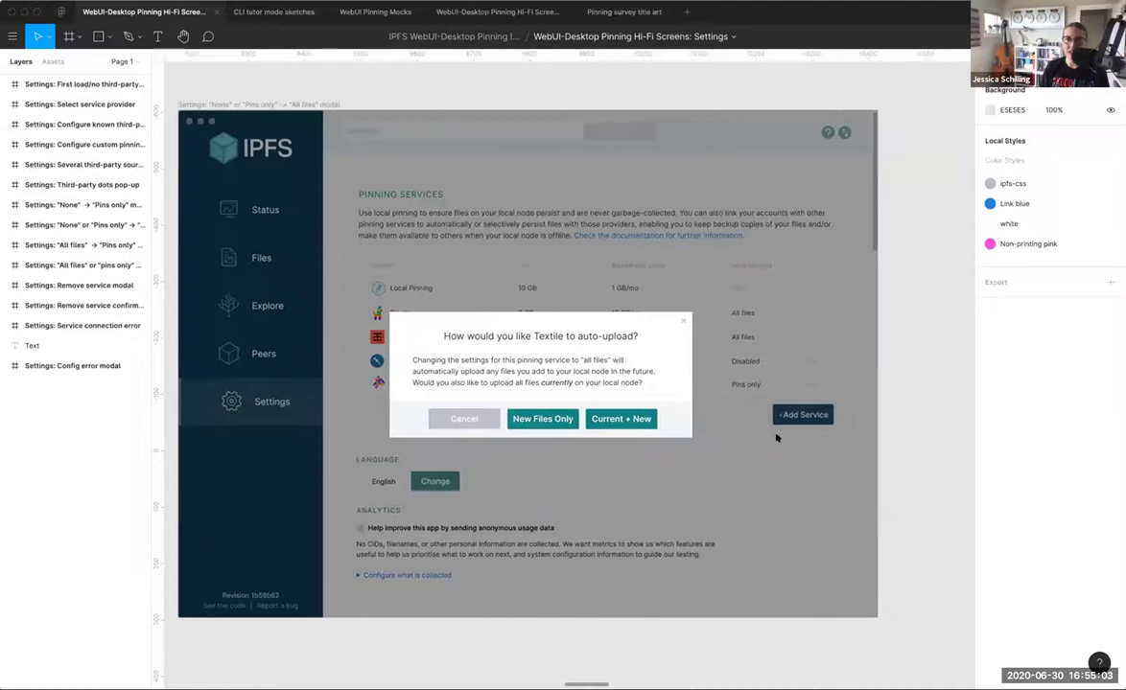
scroll(776, 437, right, 15)
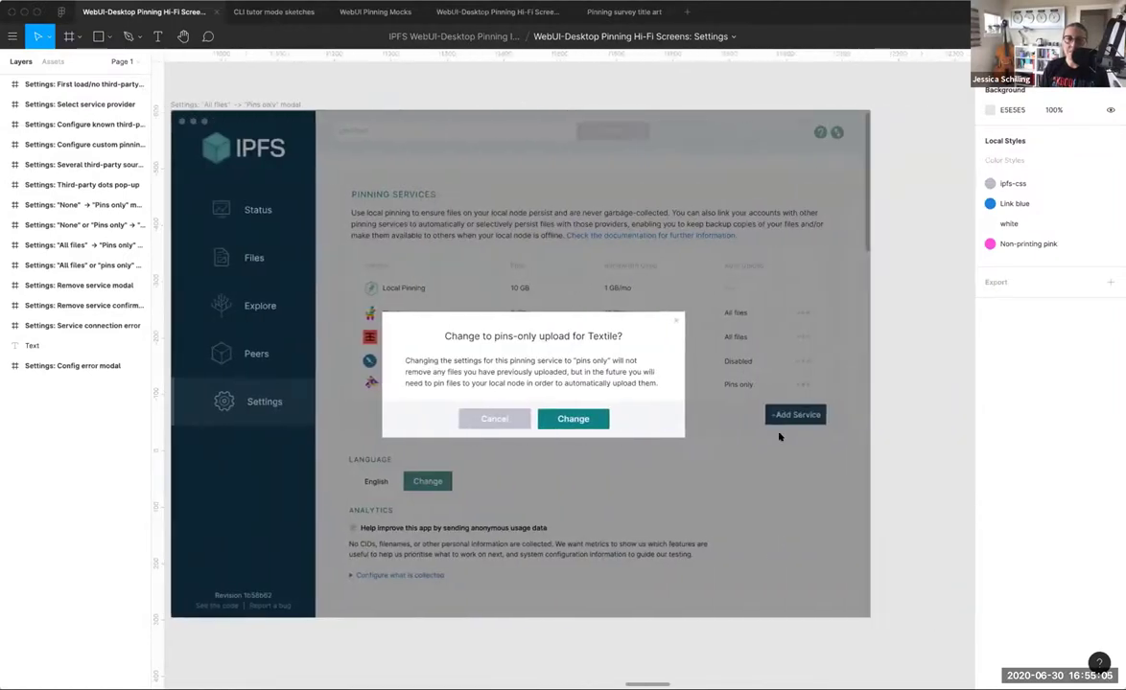
scroll(778, 437, right, 15)
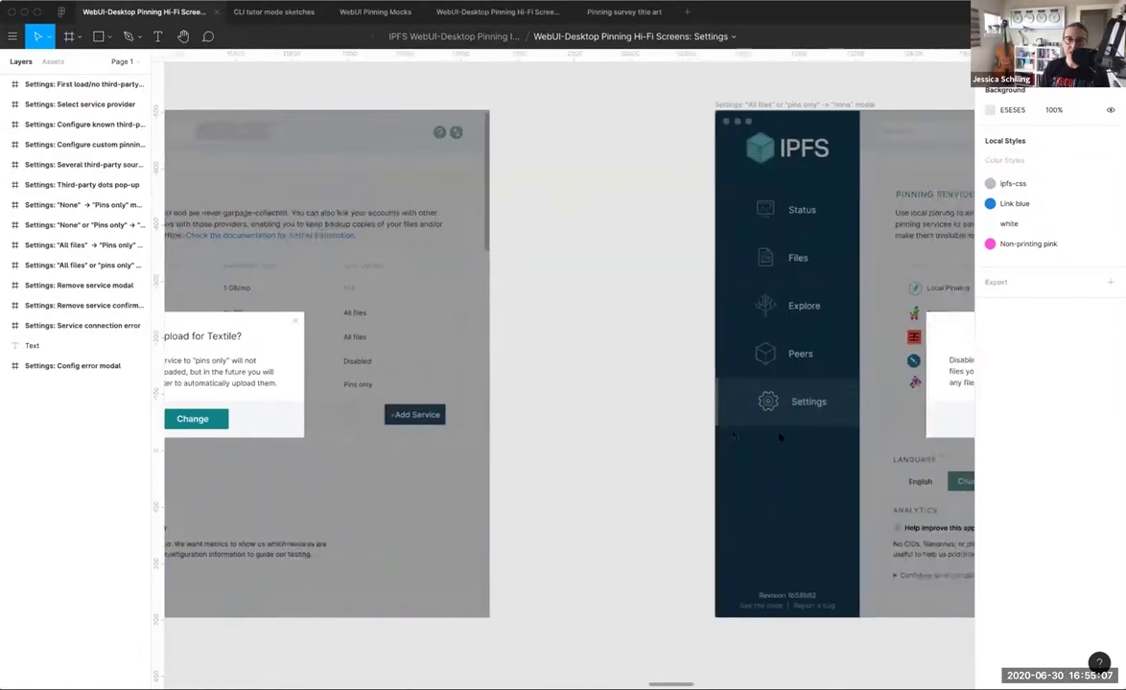
scroll(779, 437, right, 8)
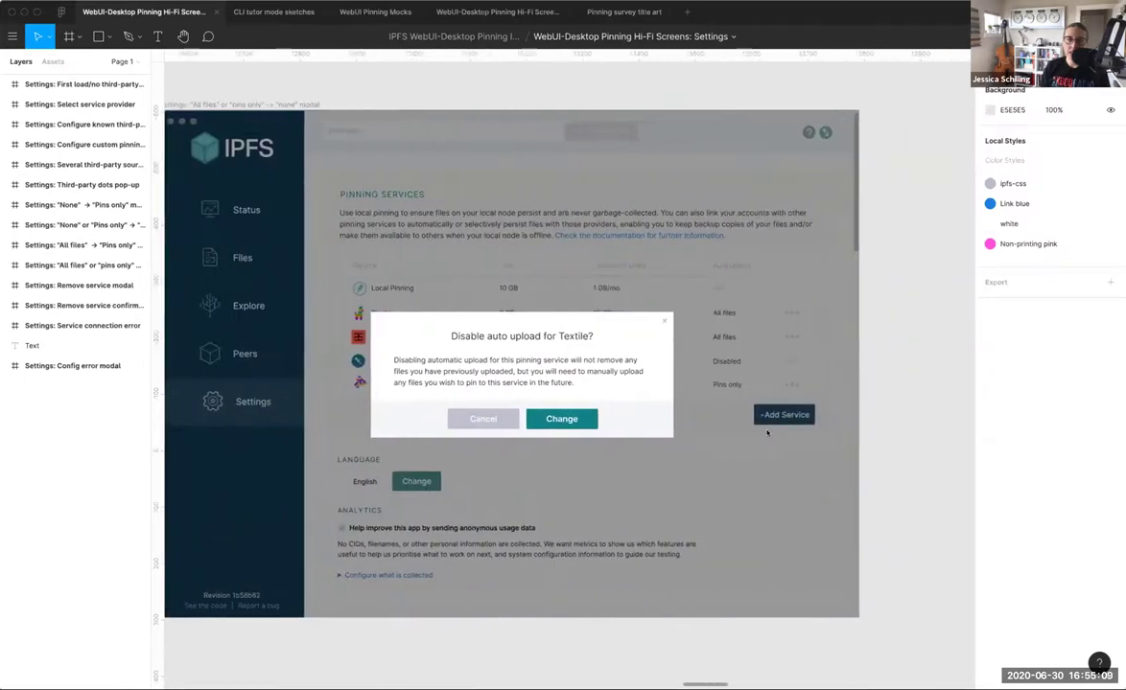
Step: Examine the mockups for the remove service modal and the remove service confirmation
scroll(767, 433, right, 15)
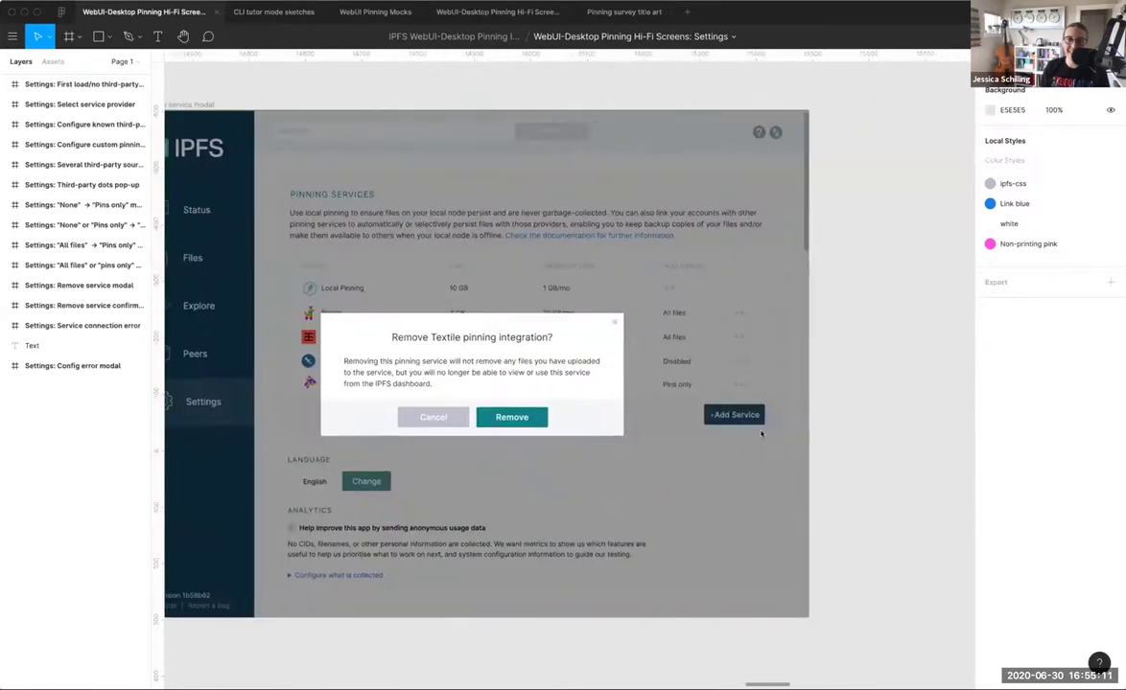
scroll(764, 434, left, 1)
scroll(761, 434, left, 2)
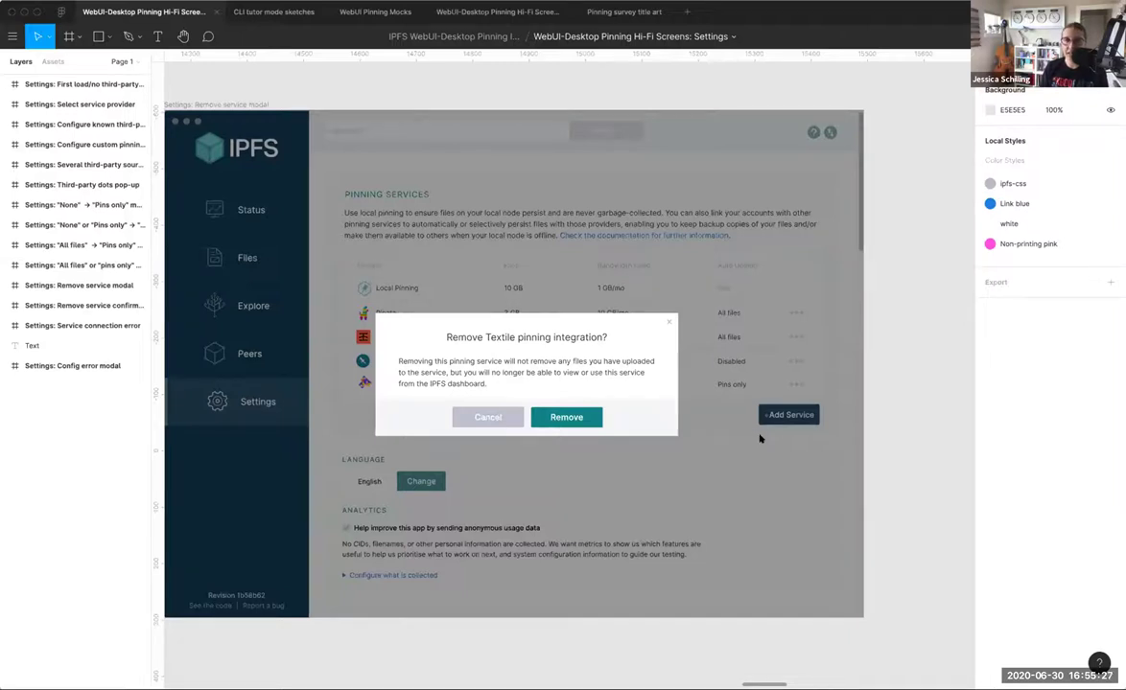
scroll(761, 438, right, 10)
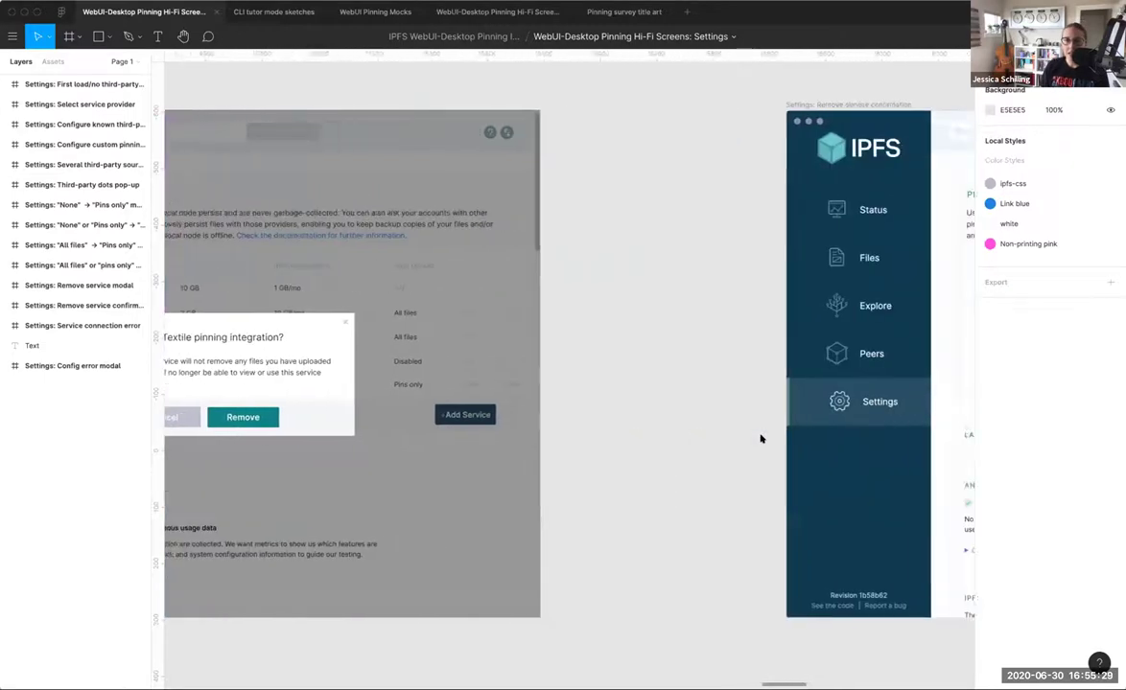
scroll(760, 438, right, 5)
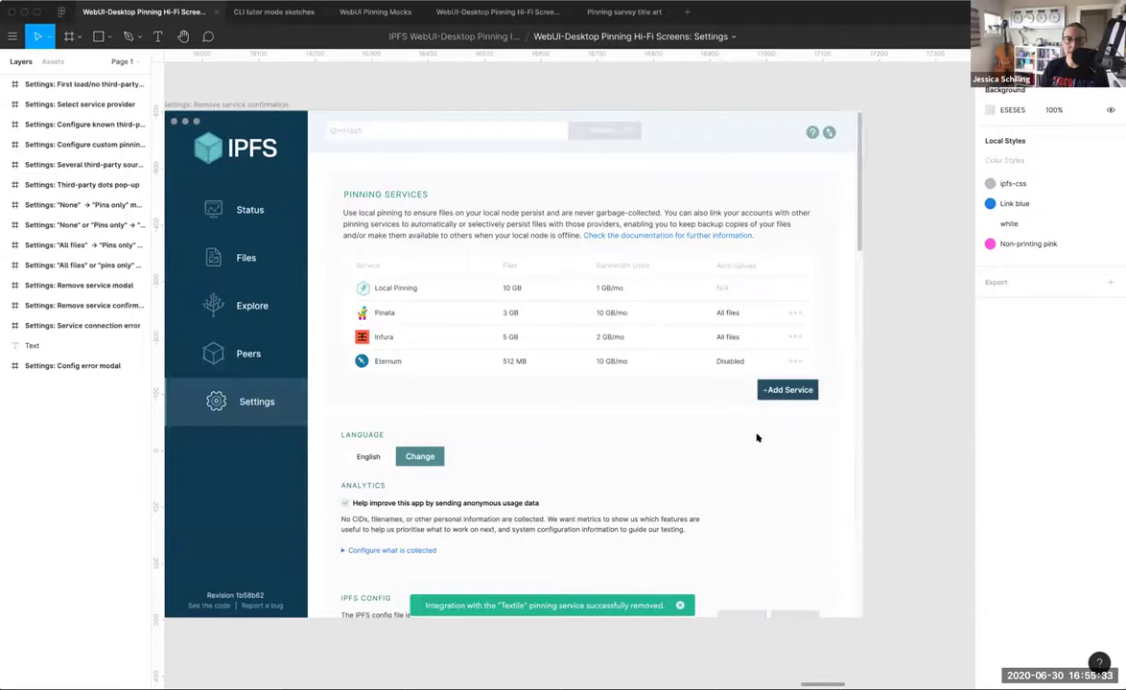
scroll(757, 438, left, 1)
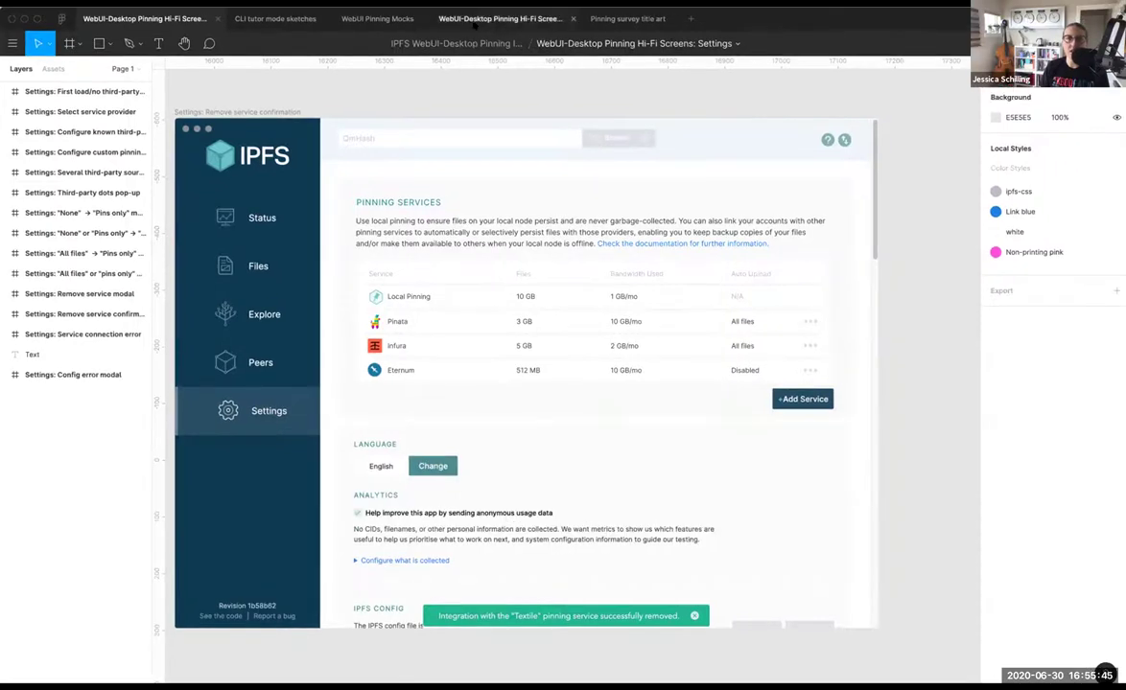
Step: Switch to the Files hi-fi screens file and examine the initial view mockup with its pin status column
click(495, 18)
scroll(354, 188, left, 5)
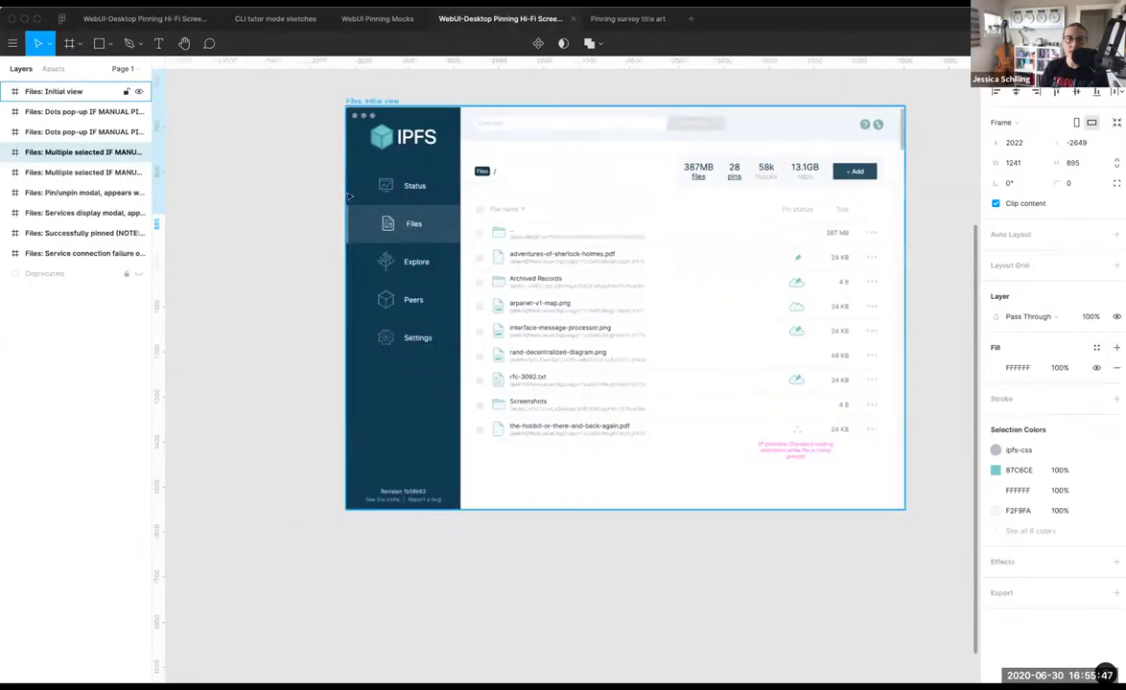
scroll(354, 188, right, 5)
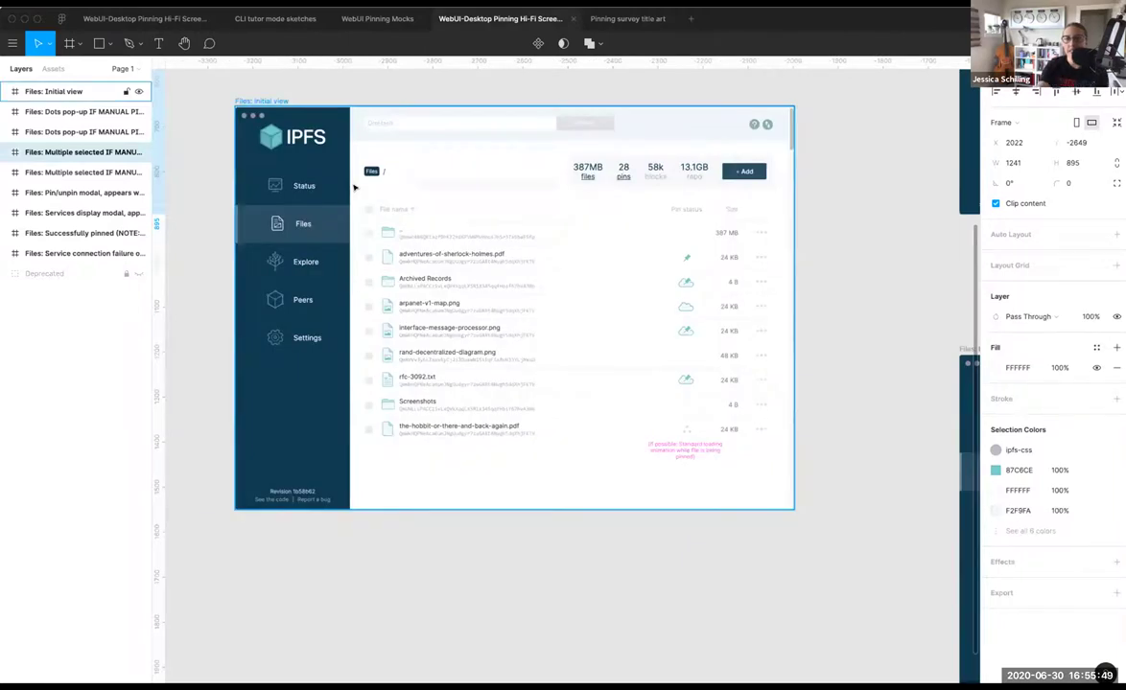
scroll(354, 188, up, 1)
scroll(354, 188, up, 3)
scroll(353, 188, down, 1)
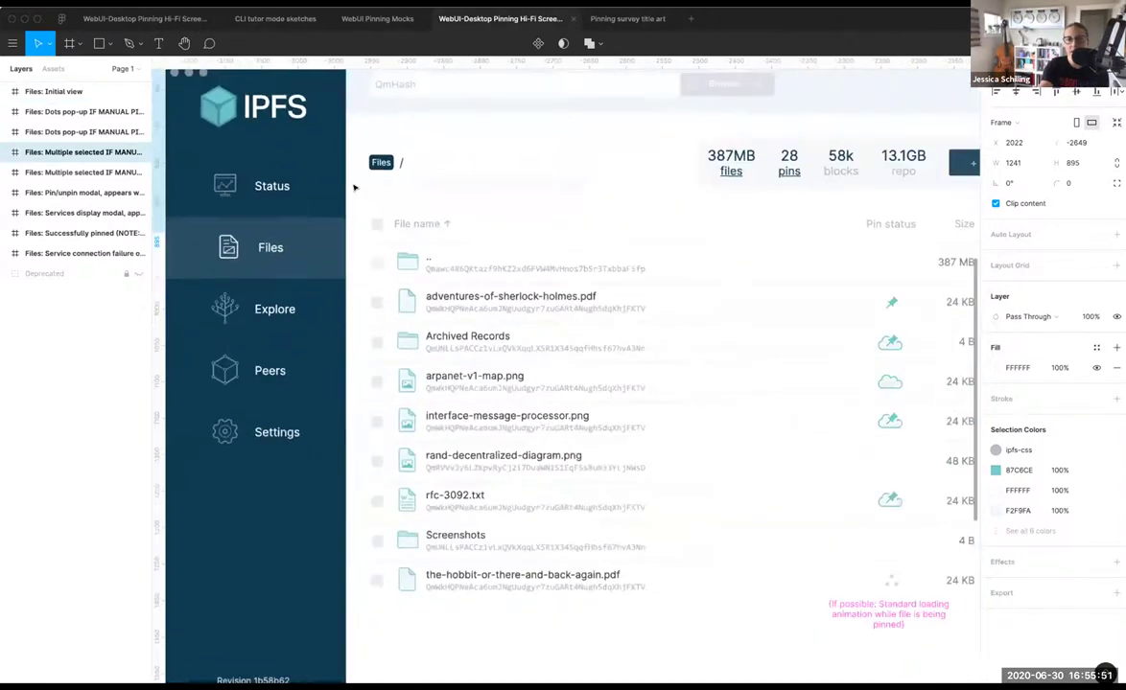
scroll(354, 188, right, 3)
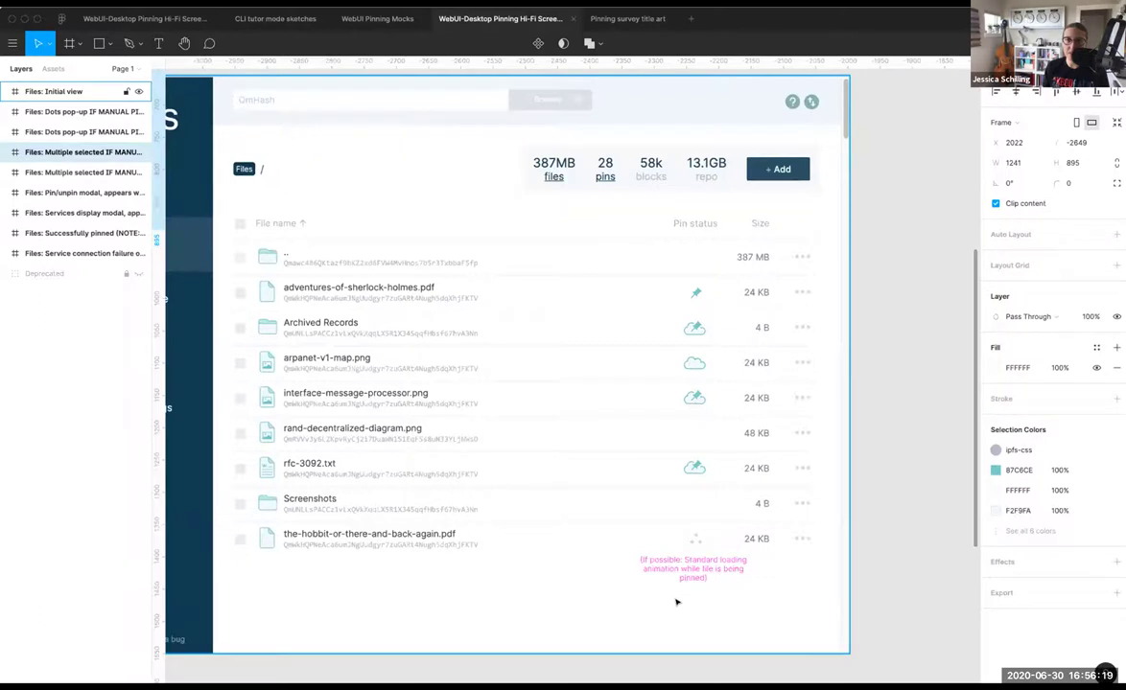
Step: Examine the Files mockup of the dots pop-up with manual pinning implemented, including its "Set pinning" option
scroll(679, 605, right, 5)
scroll(681, 600, right, 8)
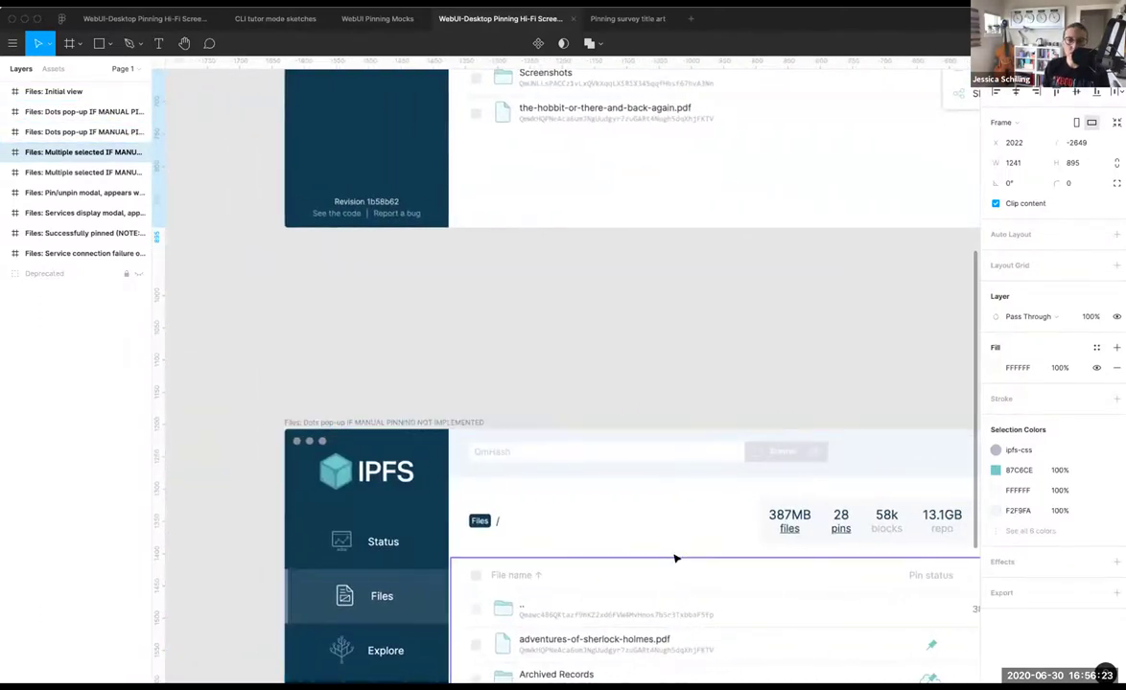
scroll(674, 558, up, 1)
scroll(674, 558, down, 5)
scroll(674, 558, up, 1)
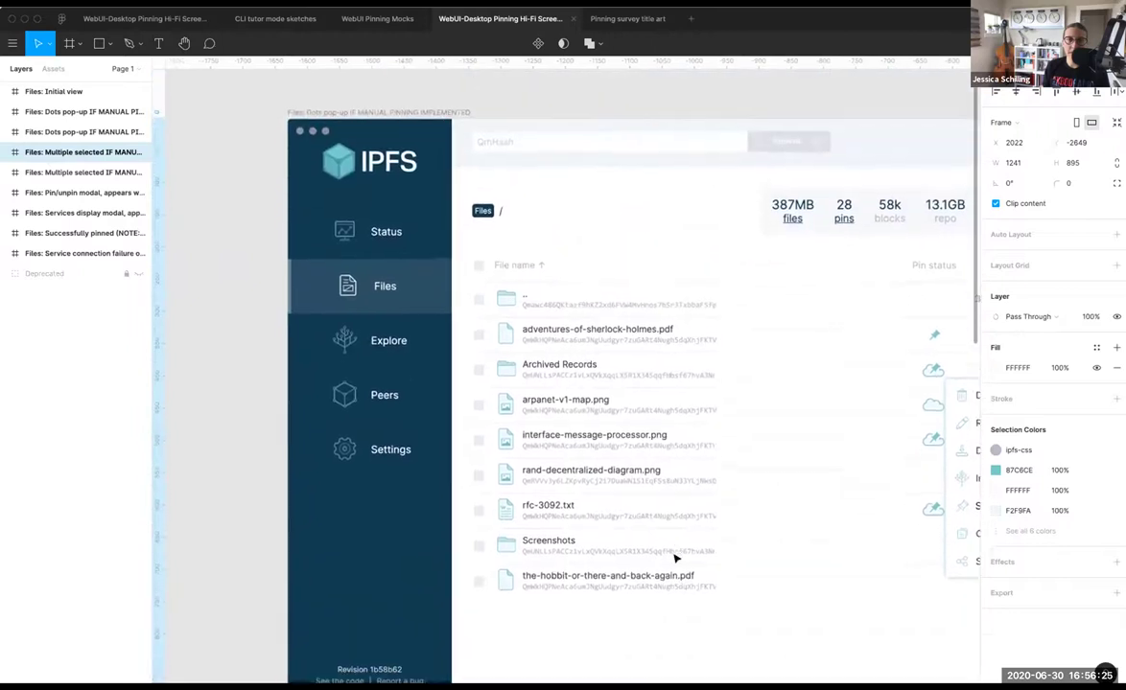
scroll(674, 558, down, 1)
scroll(674, 558, right, 1)
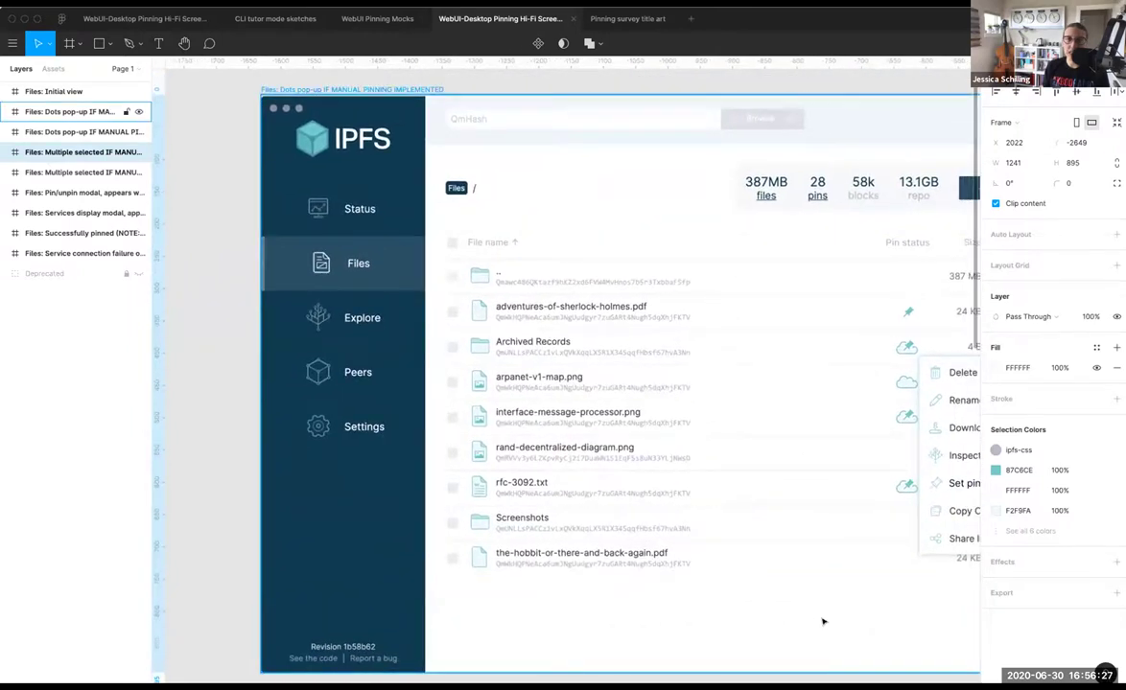
scroll(823, 621, right, 5)
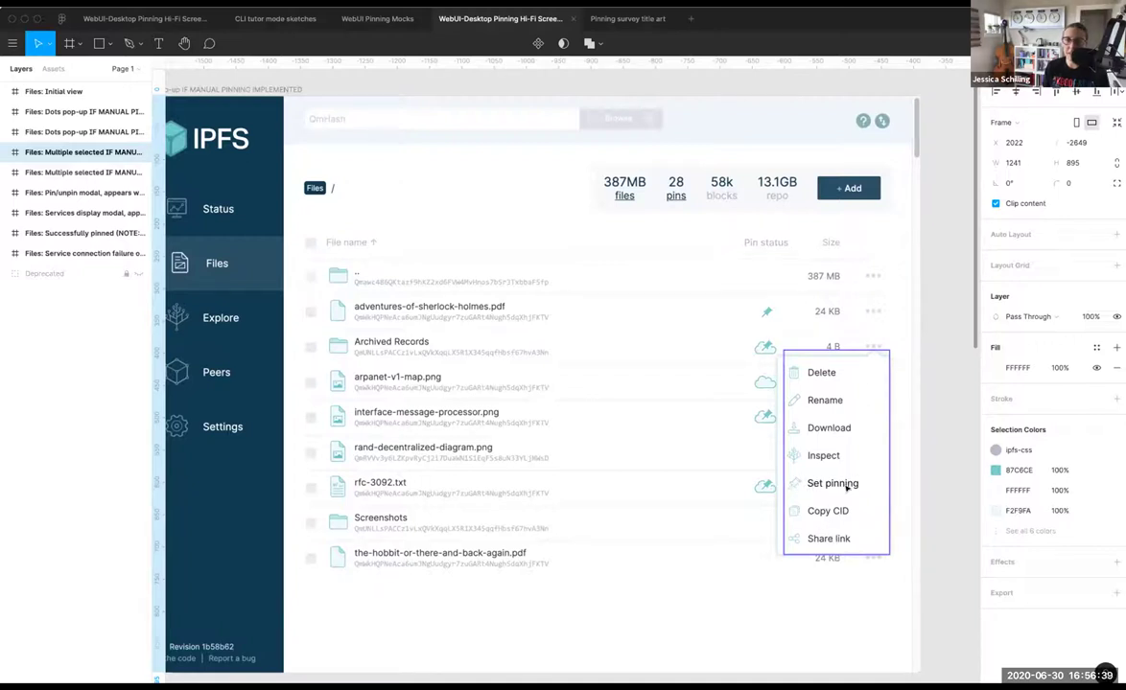
Step: Examine the Files mockup with multiple files selected and the "Set pinning" action for implemented manual pinning
key(shift+2)
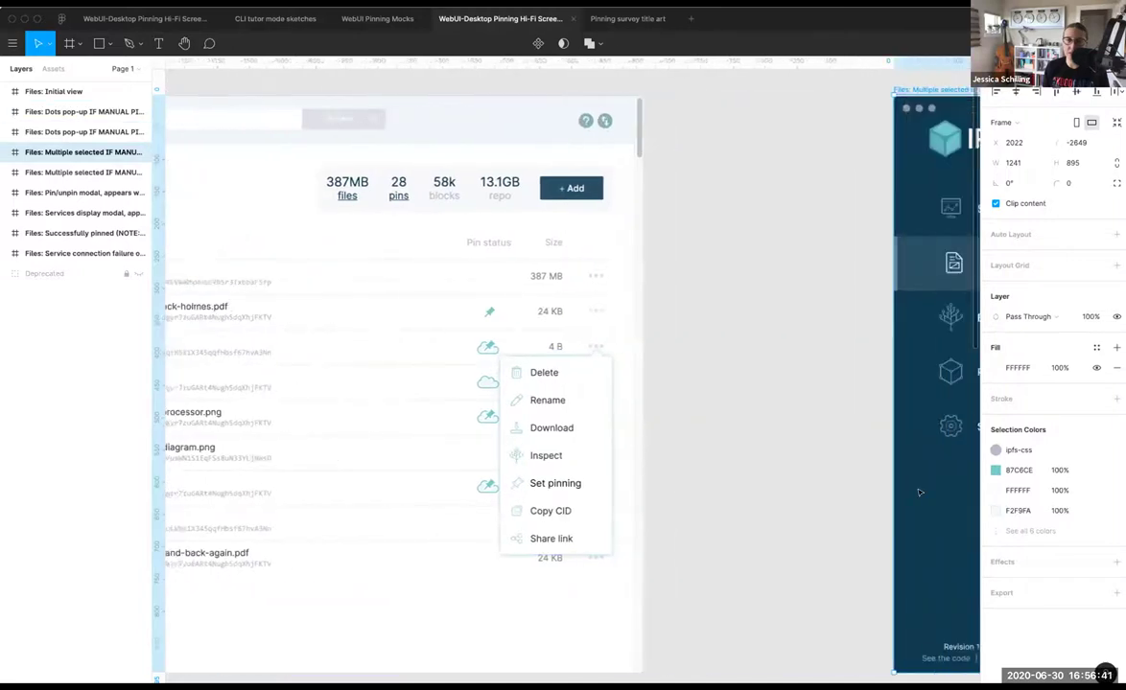
scroll(892, 497, right, 2)
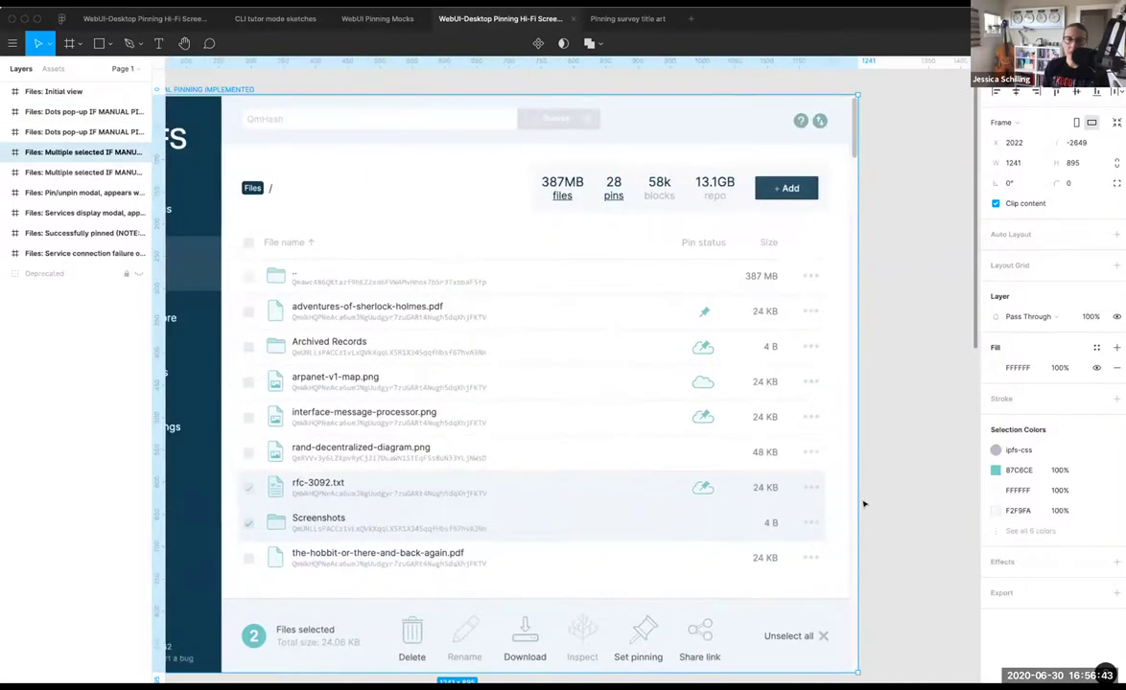
scroll(817, 539, down, 2)
scroll(817, 539, down, 2)
scroll(817, 539, left, 1)
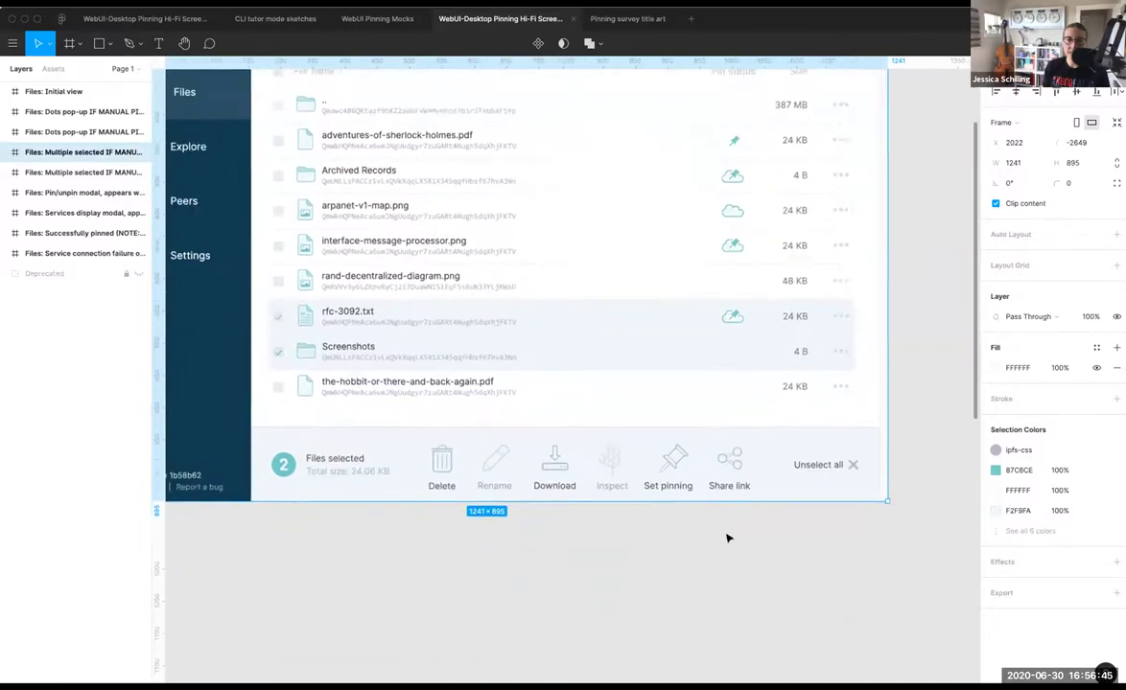
scroll(728, 535, up, 2)
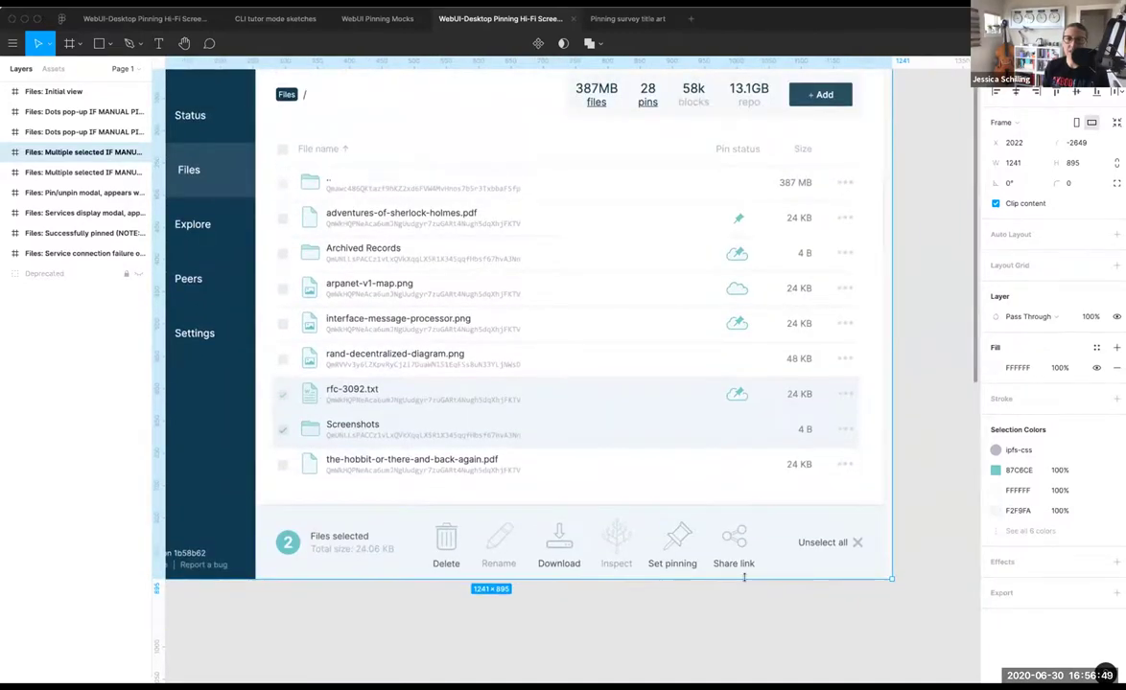
Step: View the pin/unpin modal mockup for selecting the services with which to pin files
scroll(749, 578, right, 10)
scroll(752, 582, right, 4)
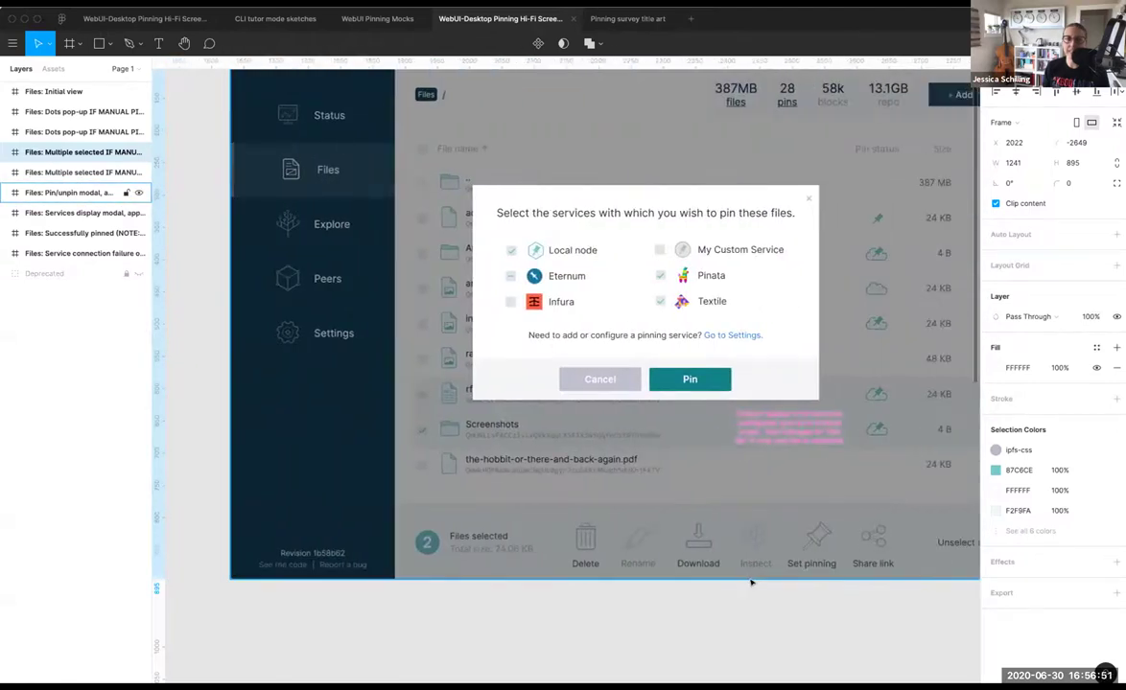
scroll(753, 582, right, 3)
scroll(753, 582, up, 5)
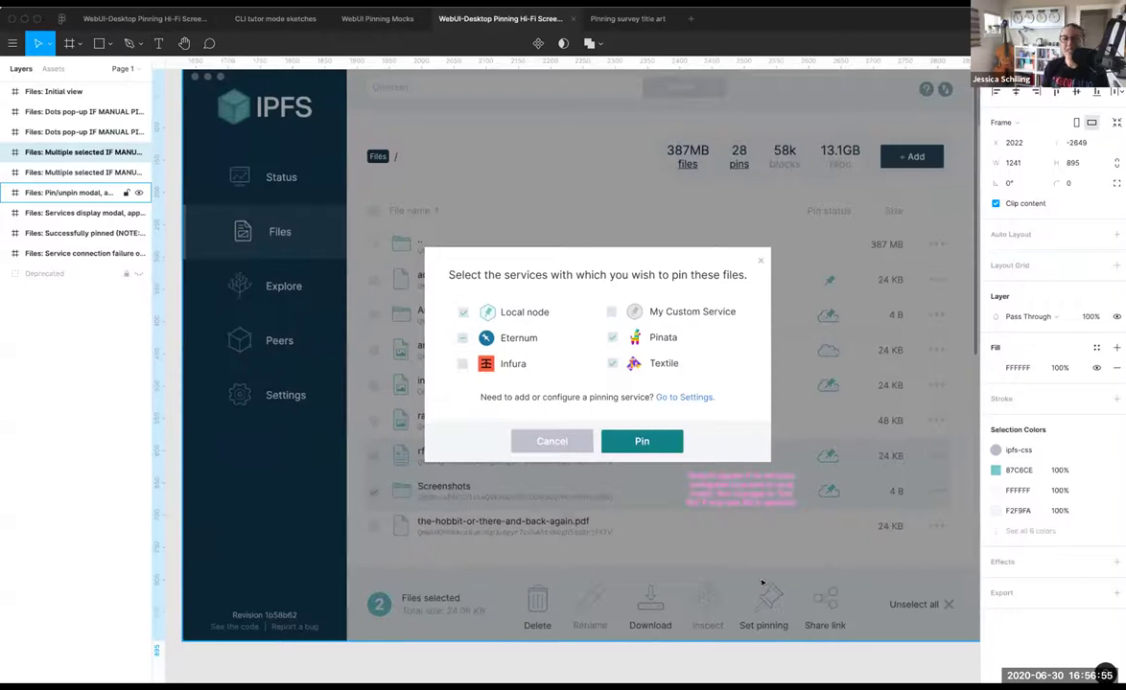
Step: Revisit the multiple-selection and dots pop-up mockups to compare where "Set pinning" is offered
scroll(725, 570, left, 20)
scroll(573, 538, up, 15)
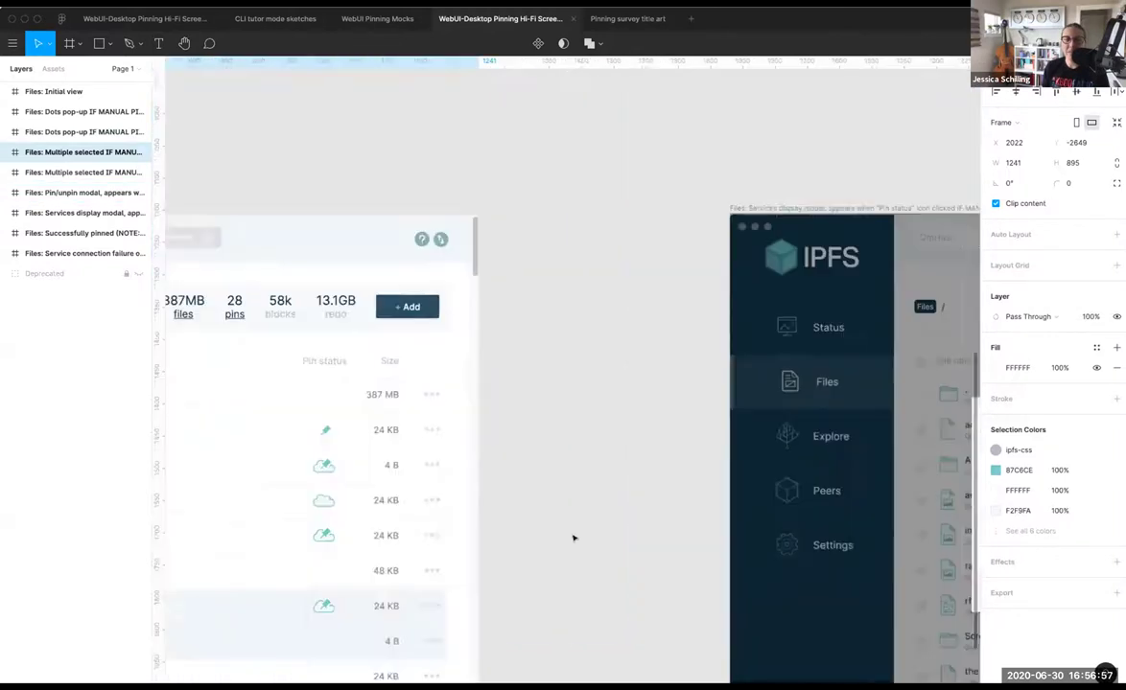
scroll(574, 538, left, 10)
scroll(574, 538, up, 9)
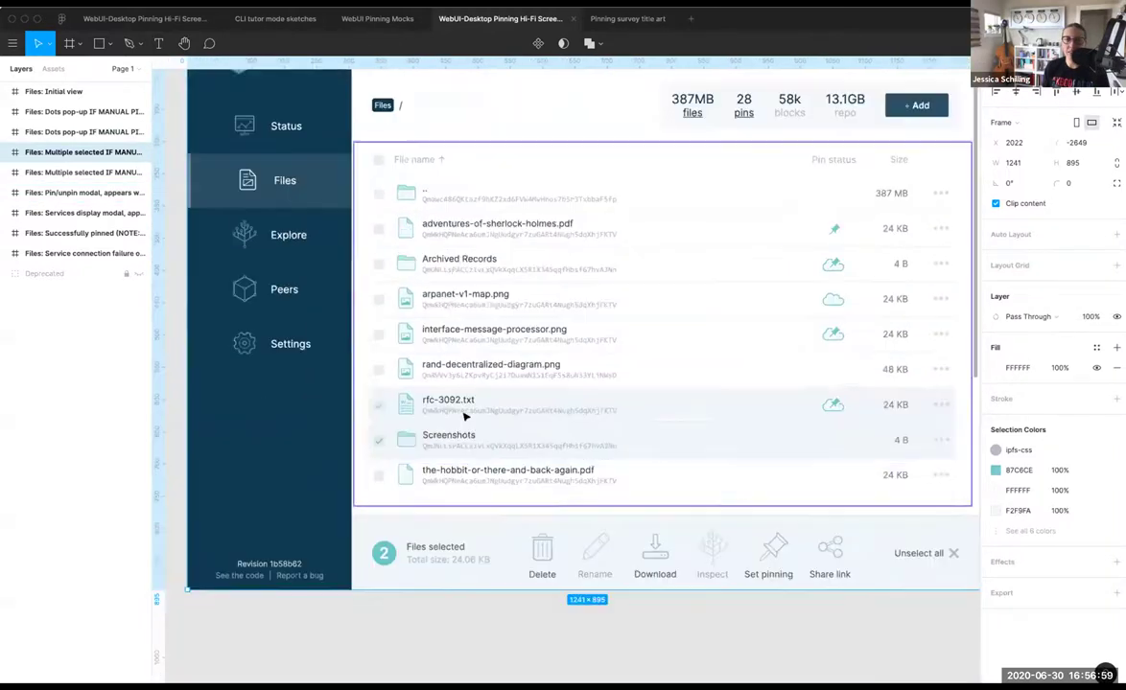
scroll(451, 443, left, 16)
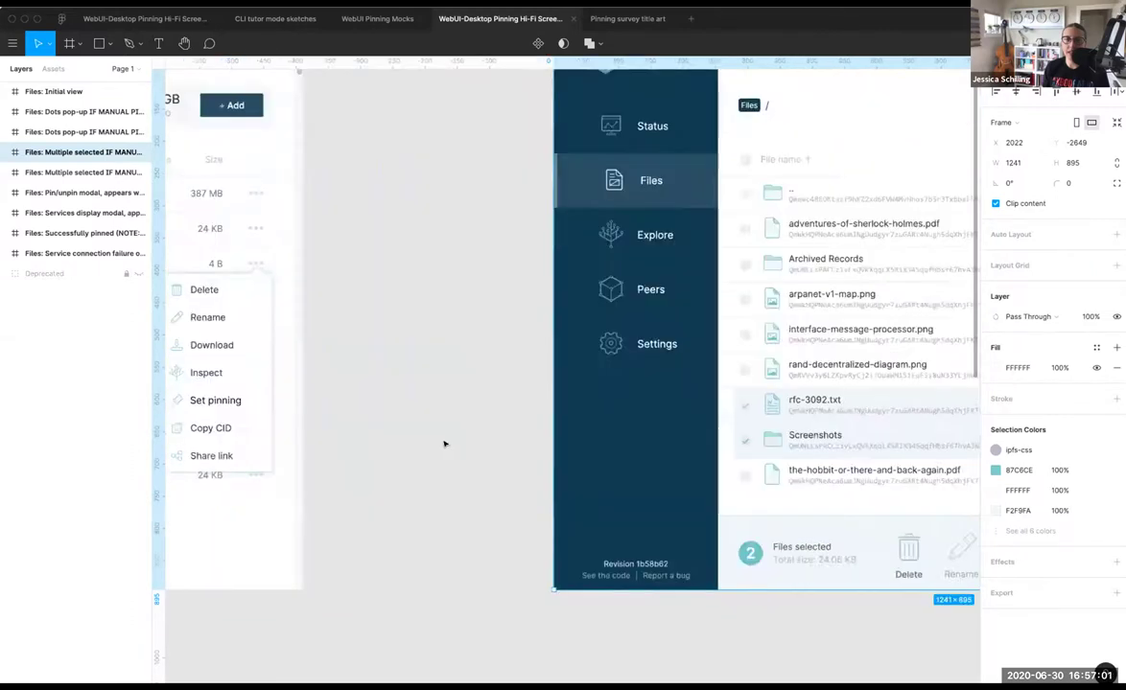
scroll(456, 443, left, 2)
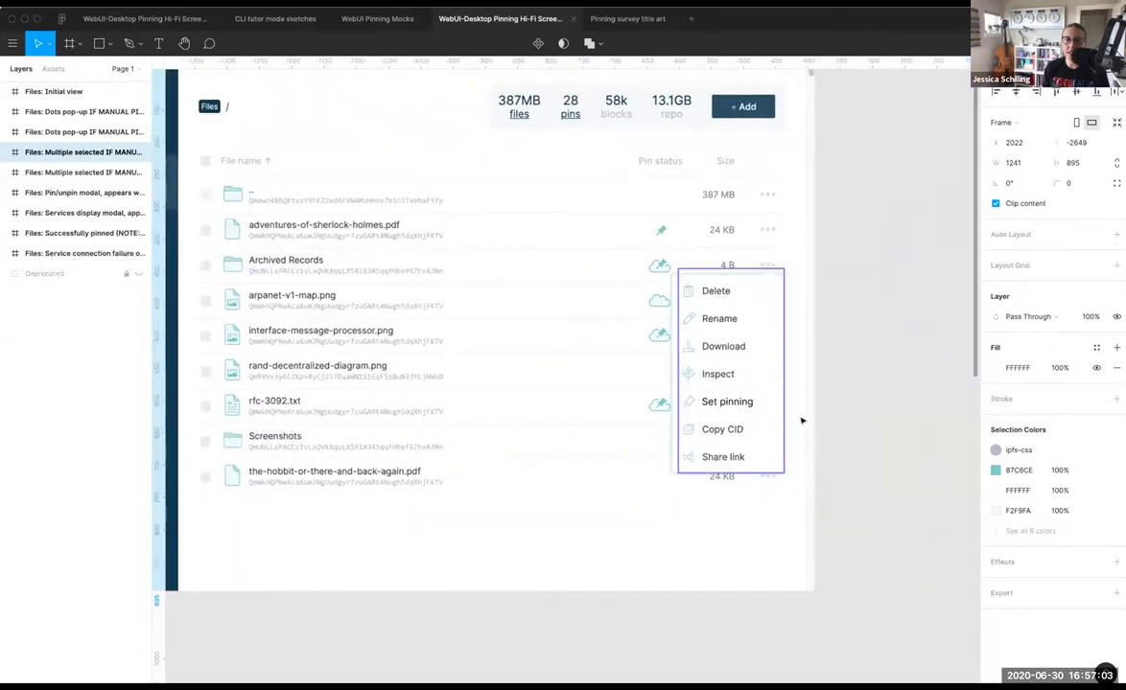
Step: Return to the pin/unpin modal mockup and examine its service checkboxes and the pin status icons behind it
scroll(801, 420, right, 20)
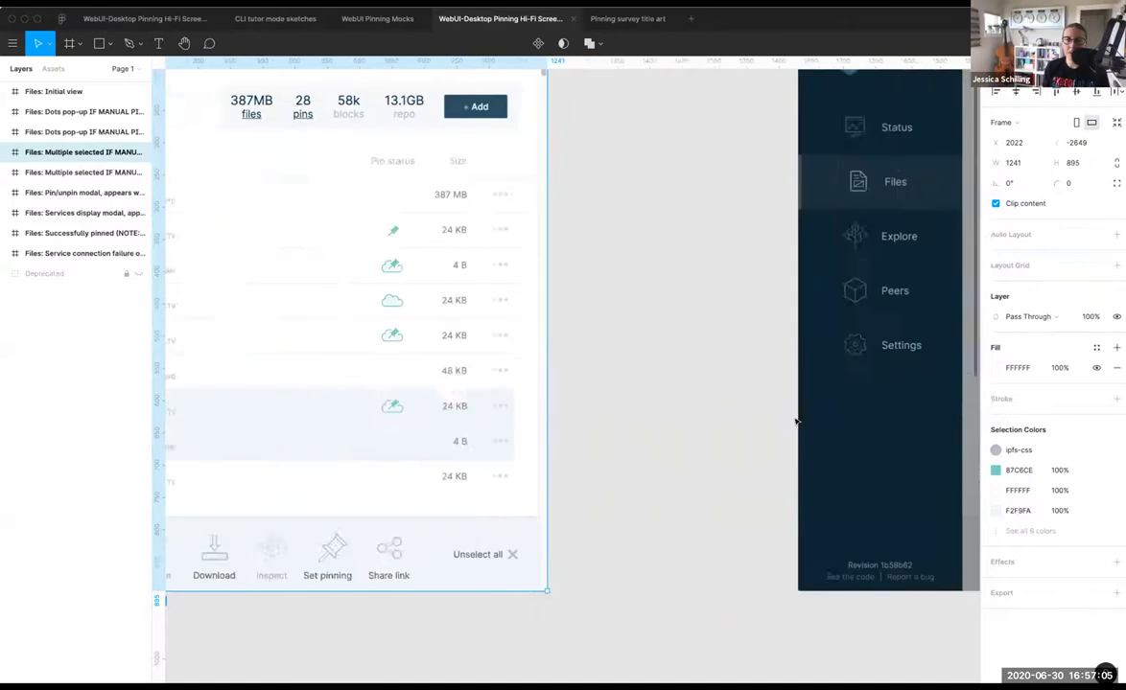
scroll(796, 421, right, 20)
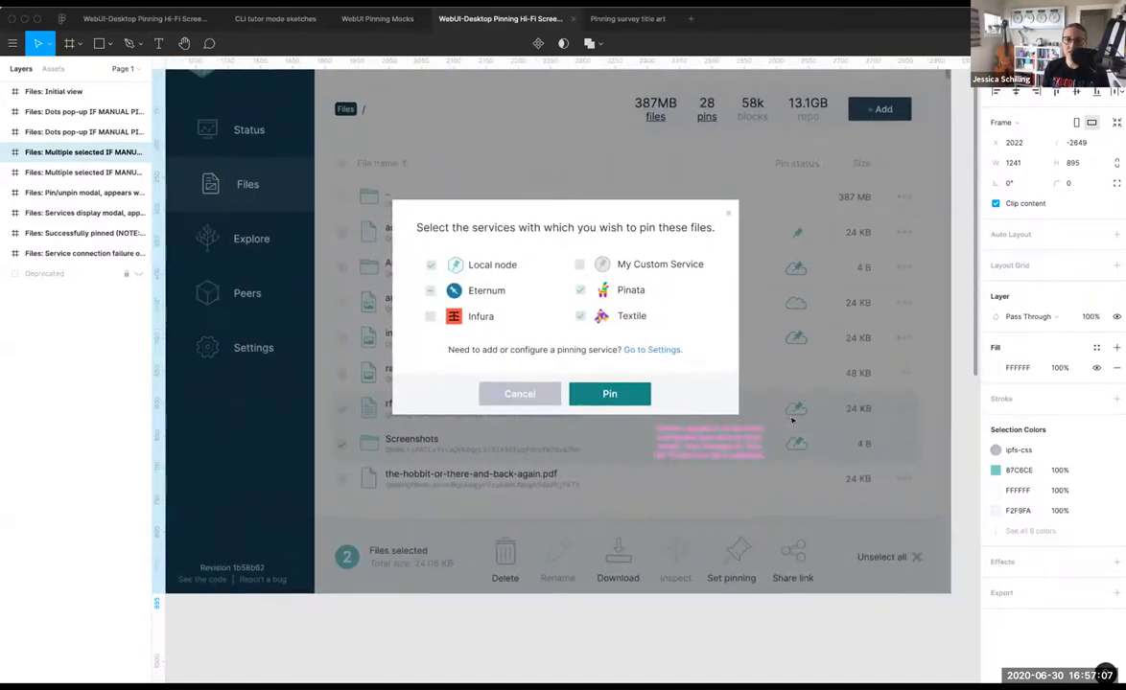
scroll(792, 419, up, 2)
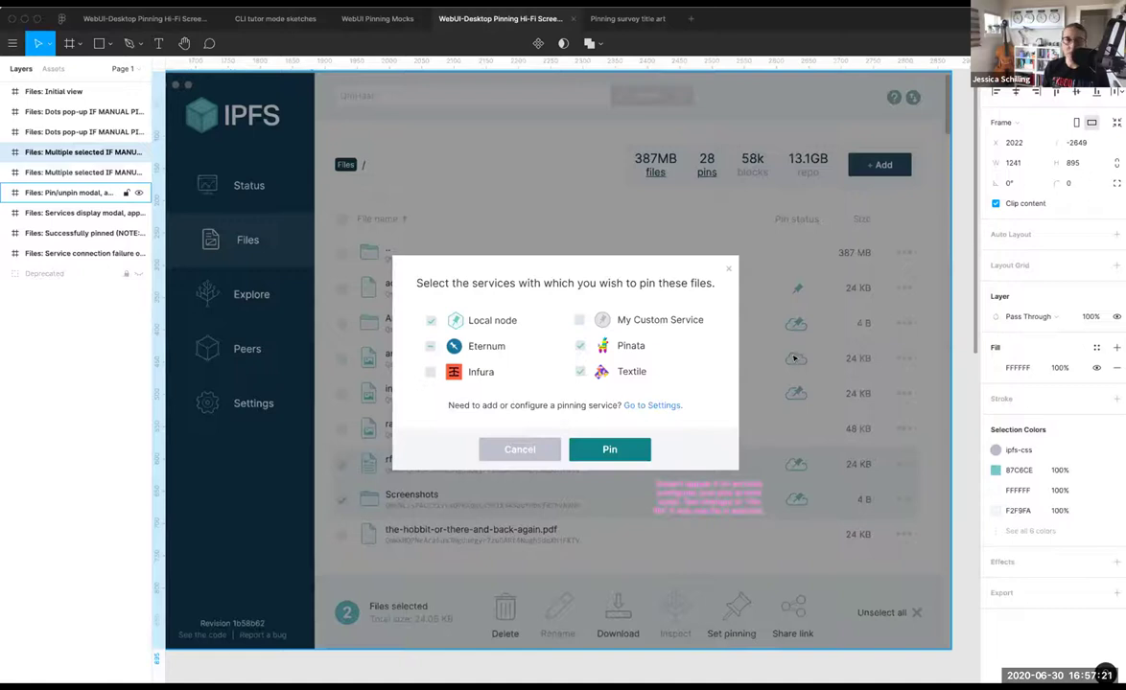
scroll(797, 359, up, 2)
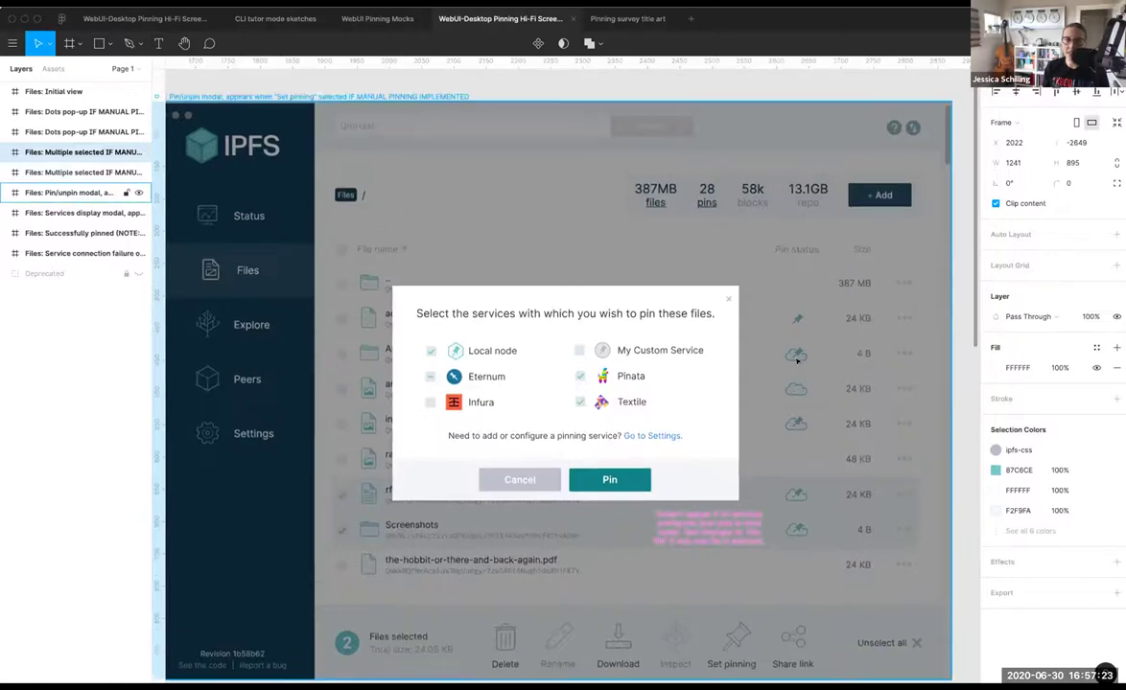
scroll(797, 359, down, 1)
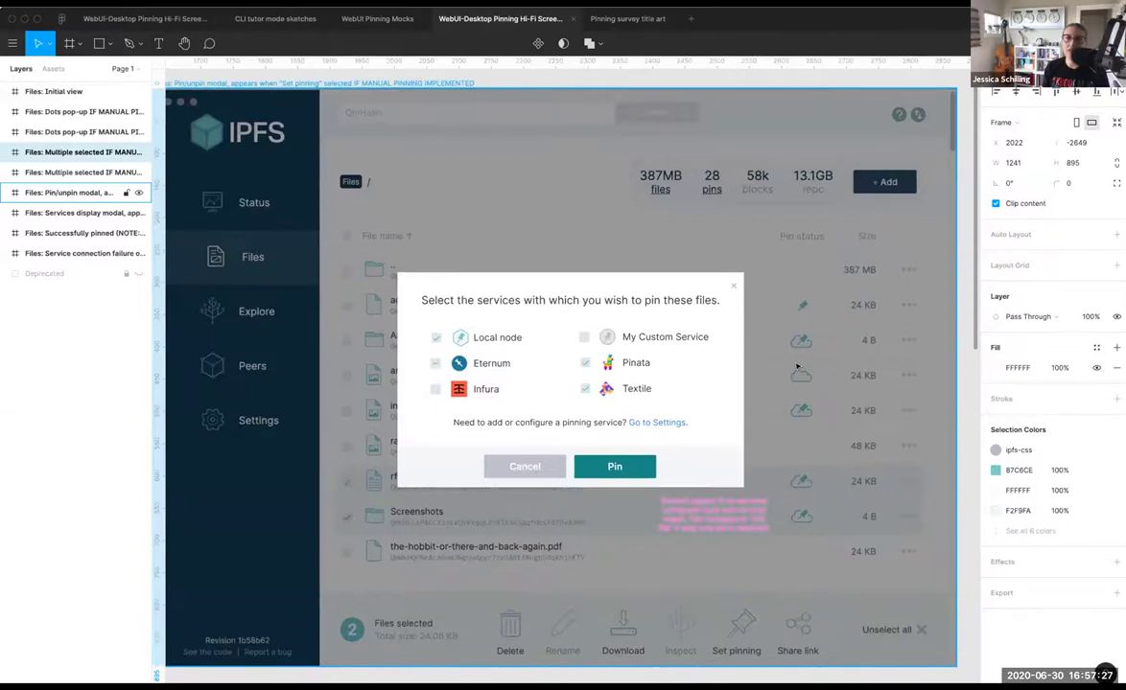
Step: Examine the multiple-selection mockup for the case where manual pinning is not implemented, including its bottom action bar
scroll(797, 367, right, 5)
scroll(794, 360, down, 3)
scroll(793, 361, left, 3)
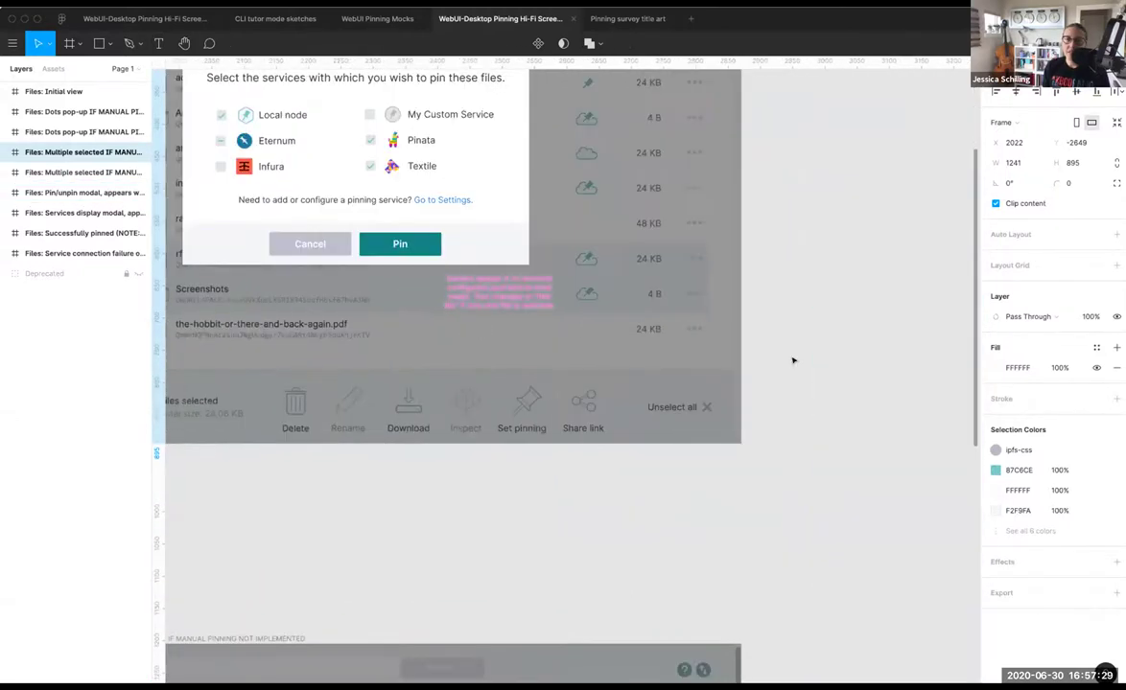
scroll(794, 360, right, 10)
scroll(796, 361, down, 4)
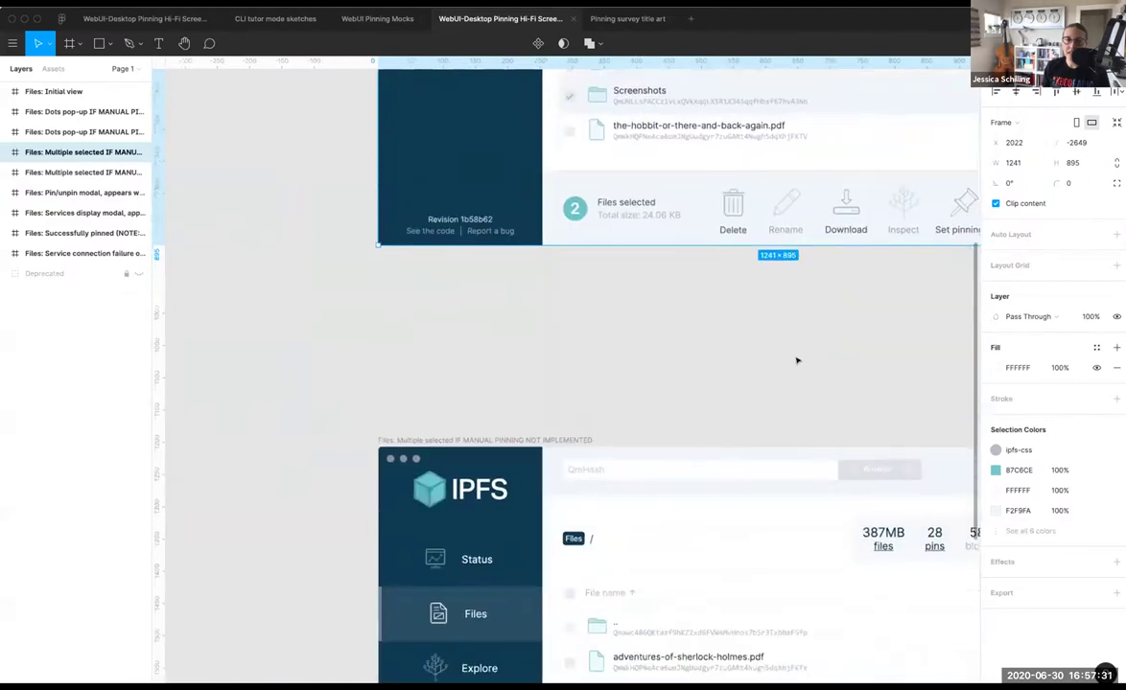
scroll(796, 360, down, 5)
scroll(796, 361, right, 3)
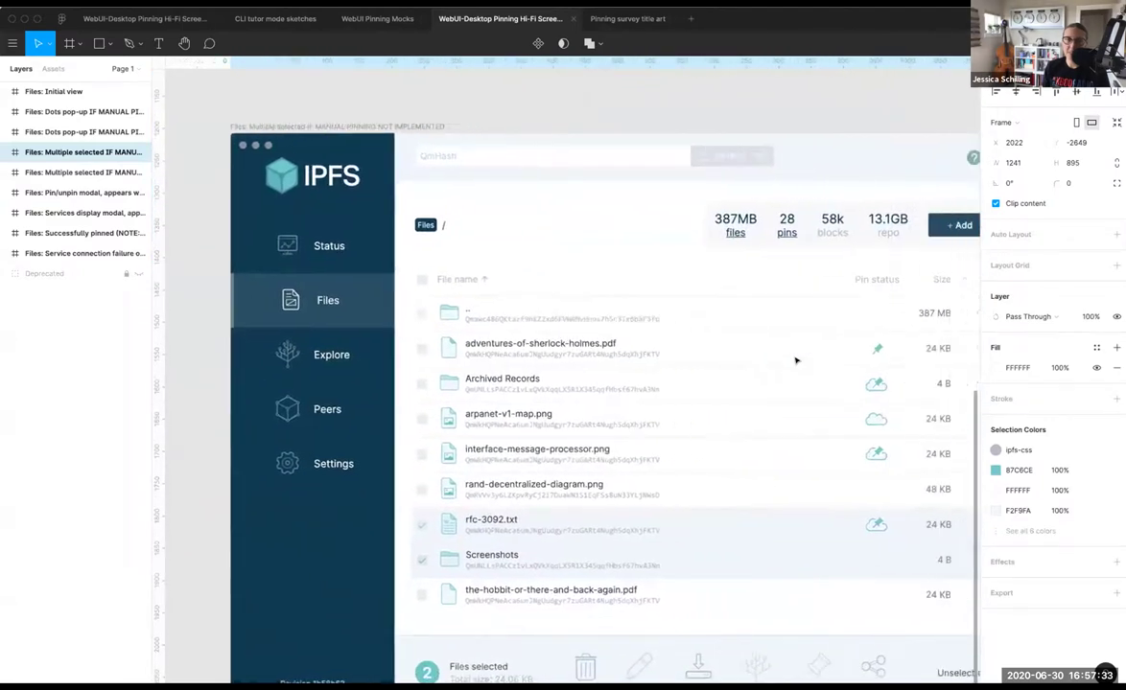
scroll(795, 360, down, 2)
scroll(795, 360, right, 2)
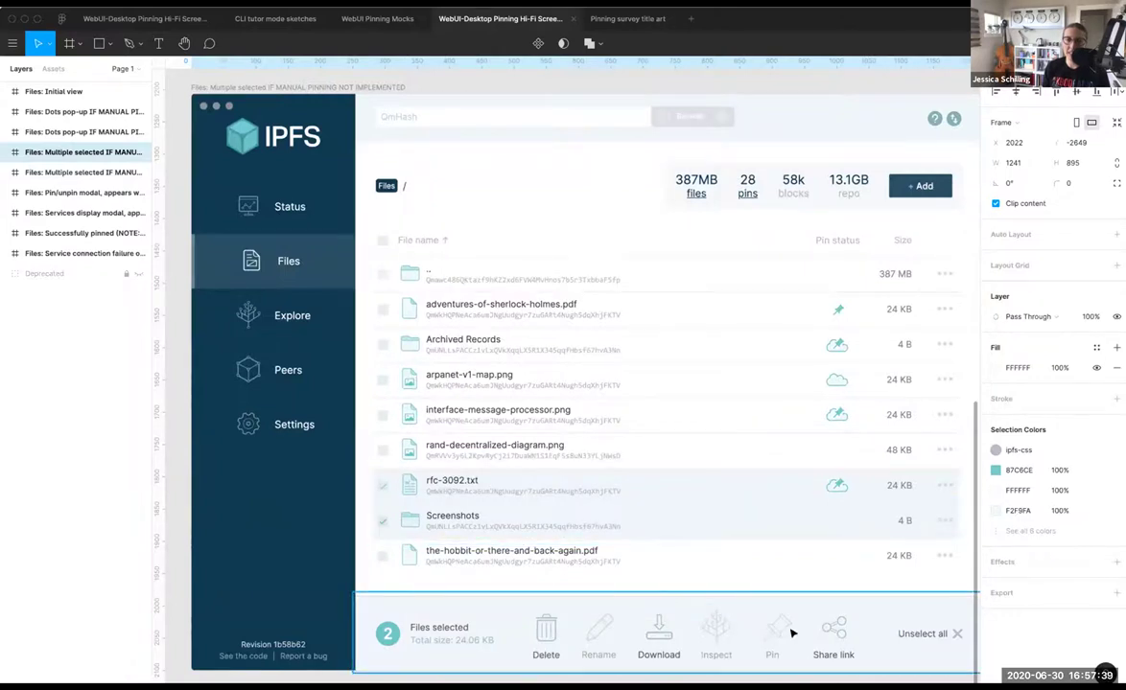
Step: Examine the services display modal mockup listing where a file is pinned when manual pinning is not implemented
scroll(790, 633, right, 5)
scroll(790, 633, right, 15)
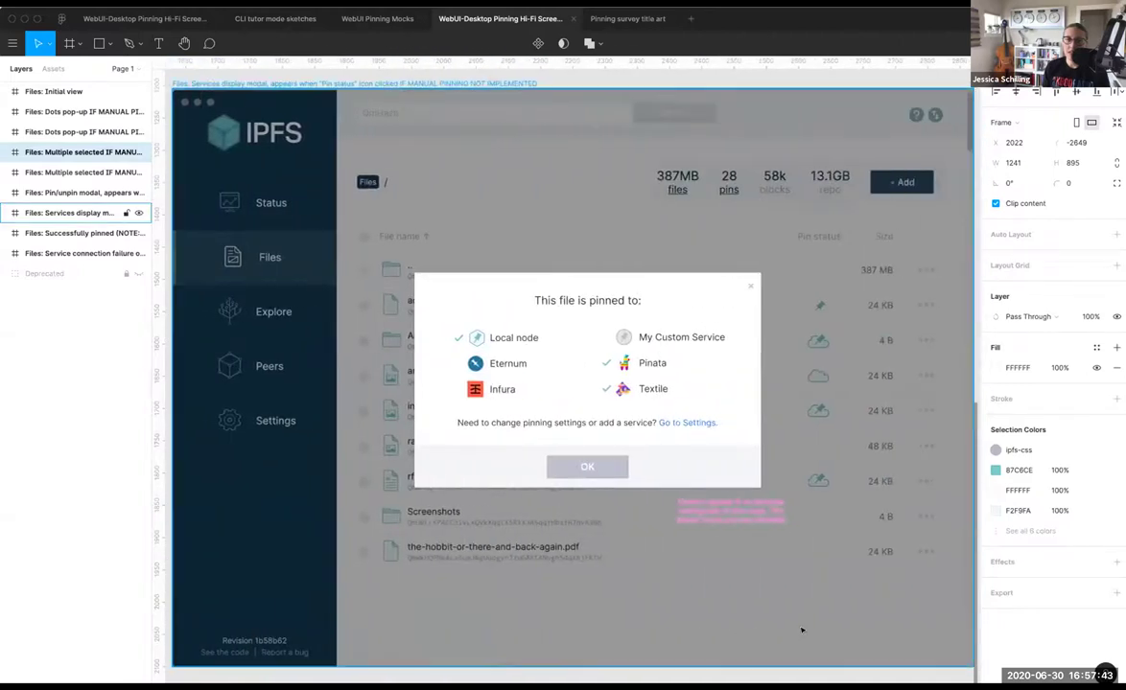
scroll(799, 631, right, 1)
click(801, 614)
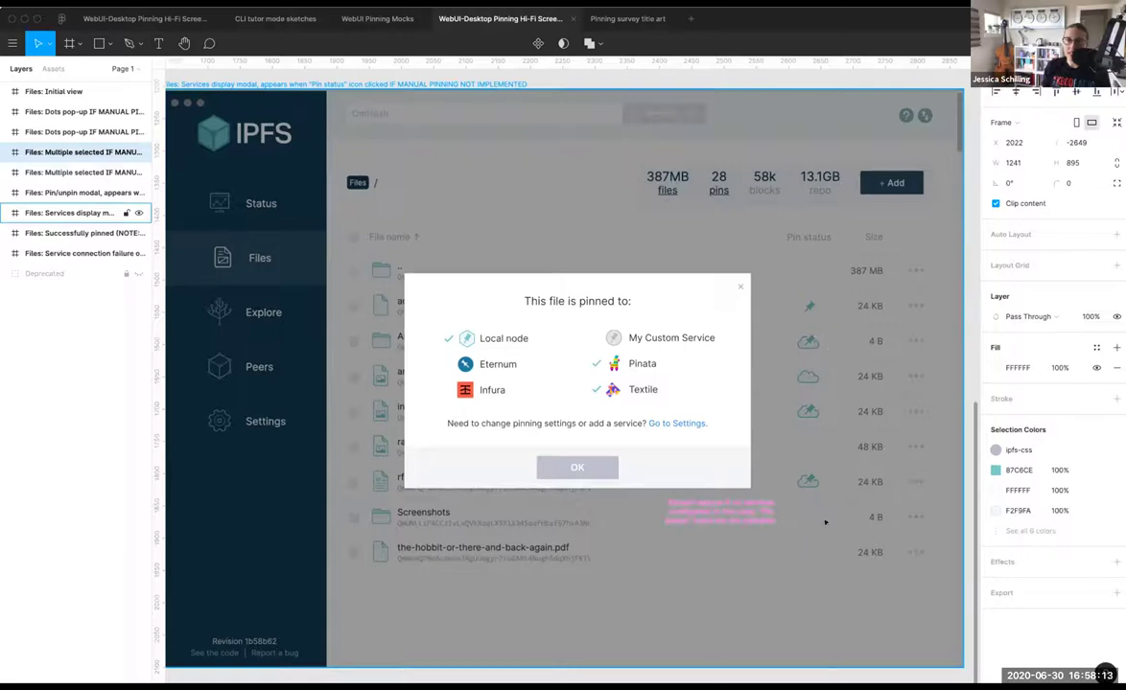
Step: View the Files mockup showing the notification for successfully pinned files
scroll(830, 523, right, 10)
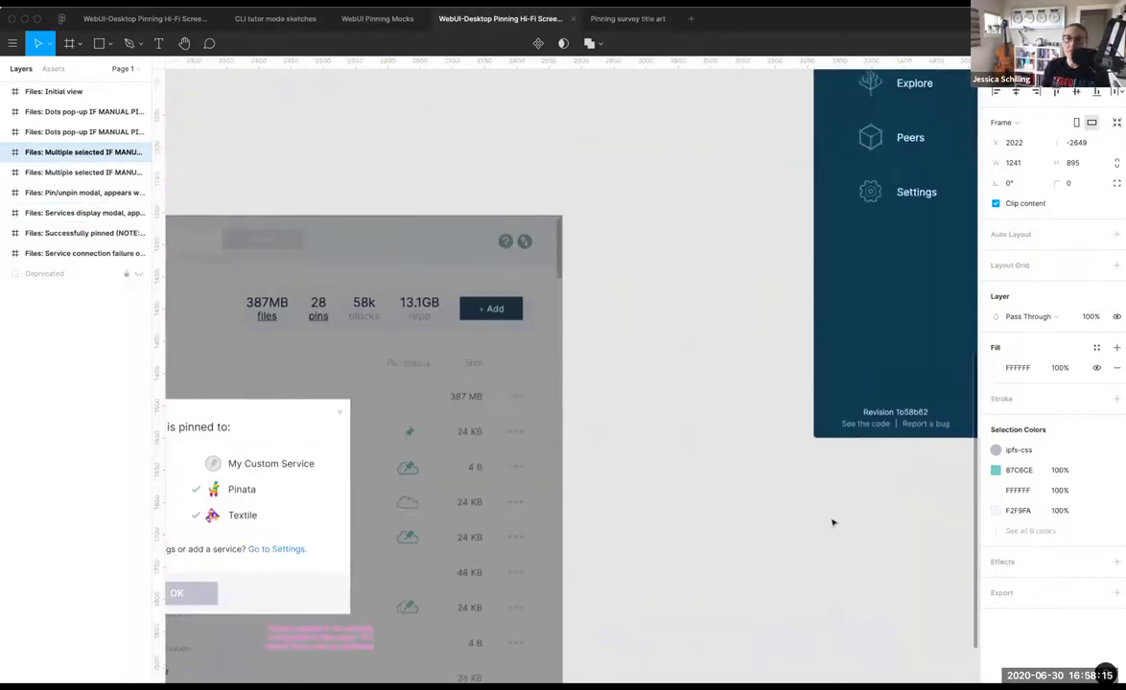
scroll(832, 522, right, 5)
scroll(833, 523, up, 3)
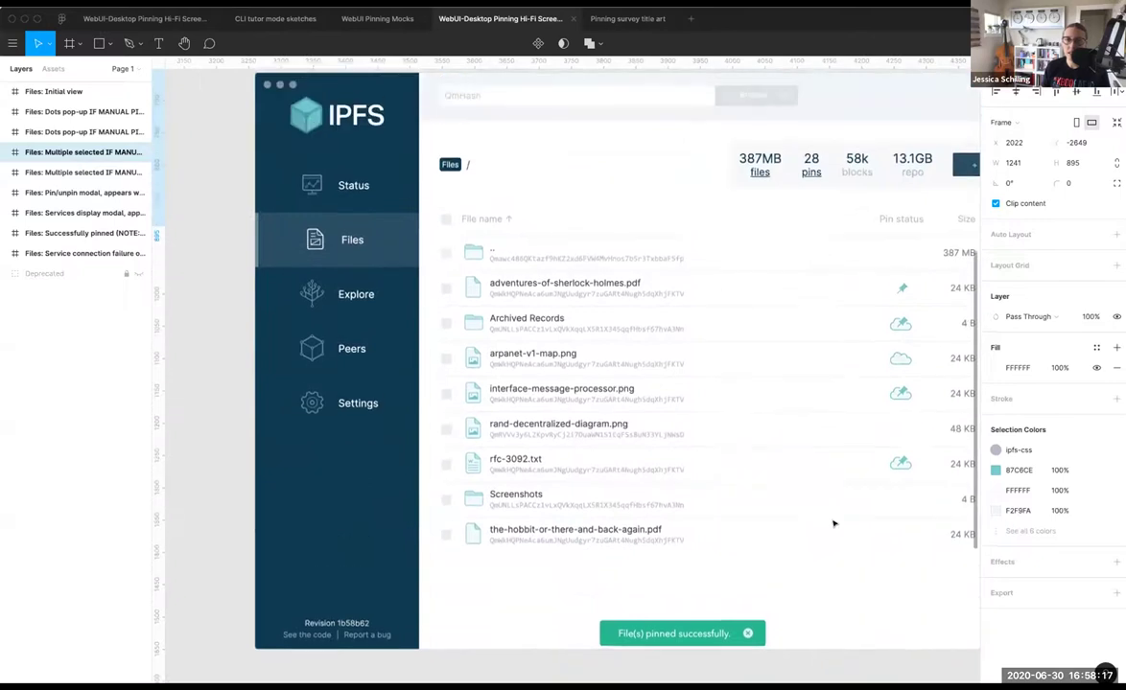
scroll(776, 633, right, 2)
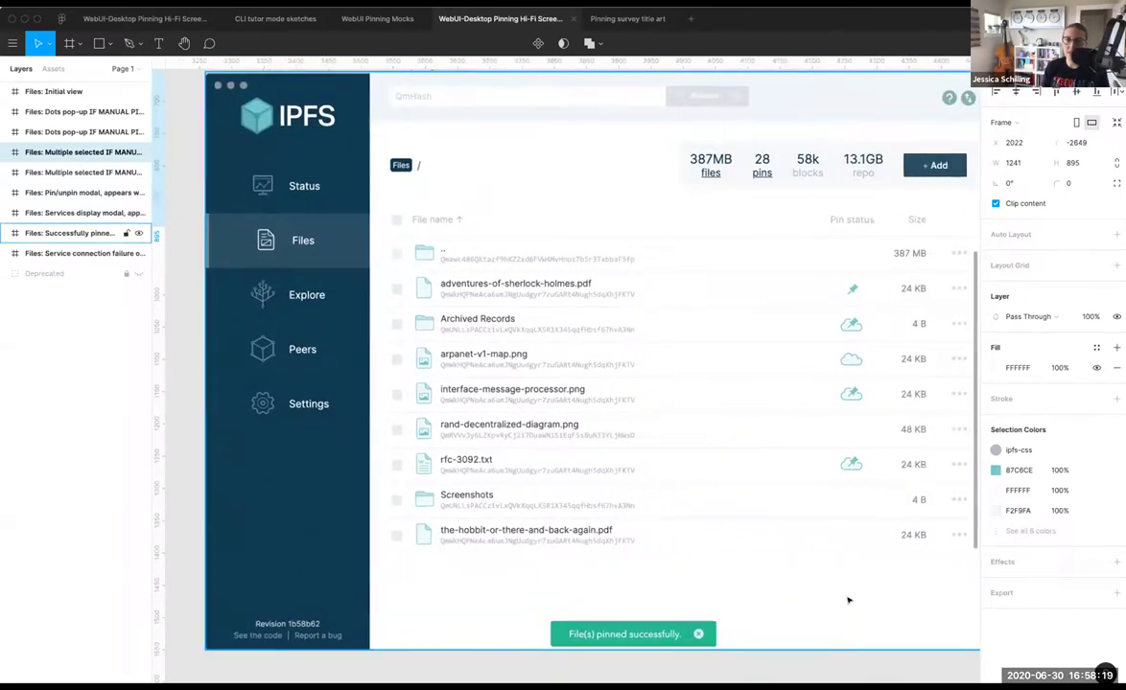
Step: Examine the Files mockup for a service connection failure, including its alert icons and settings notification
scroll(847, 597, right, 2)
scroll(850, 596, right, 11)
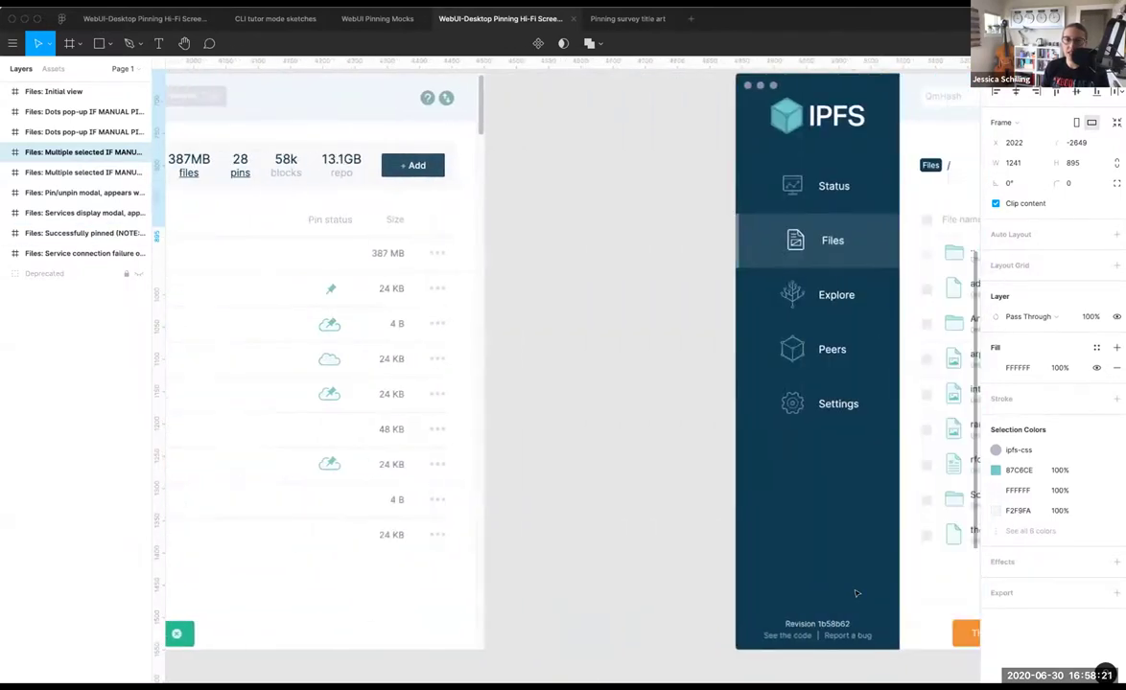
scroll(856, 593, right, 6)
scroll(854, 593, left, 1)
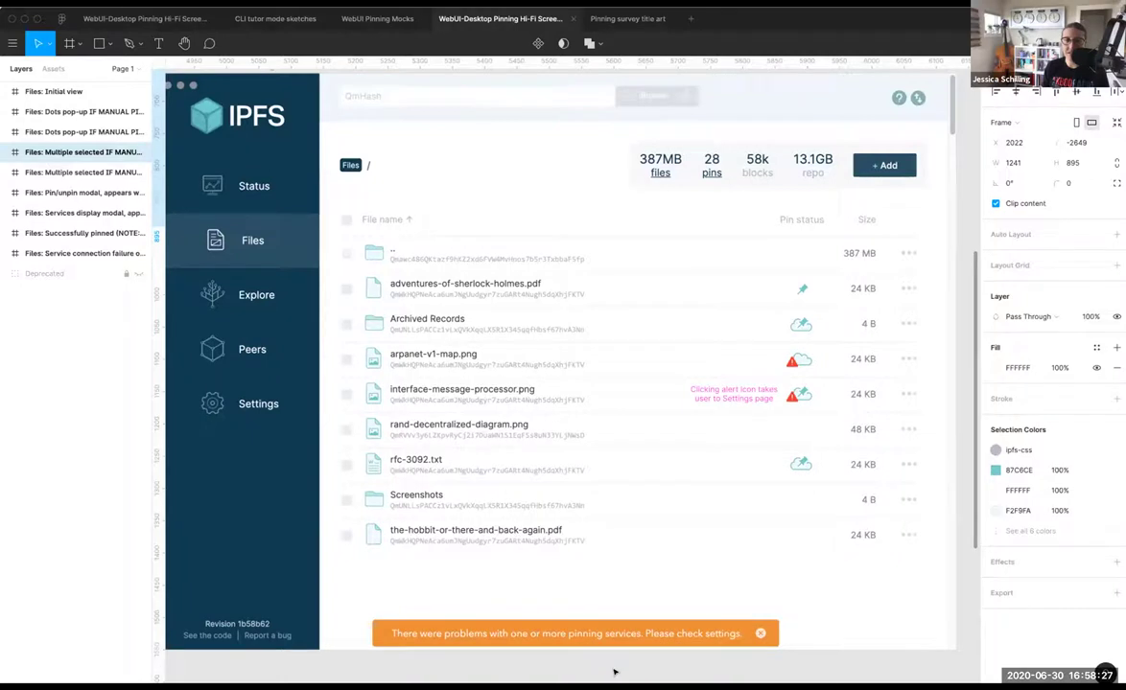
scroll(623, 672, left, 1)
scroll(622, 671, right, 1)
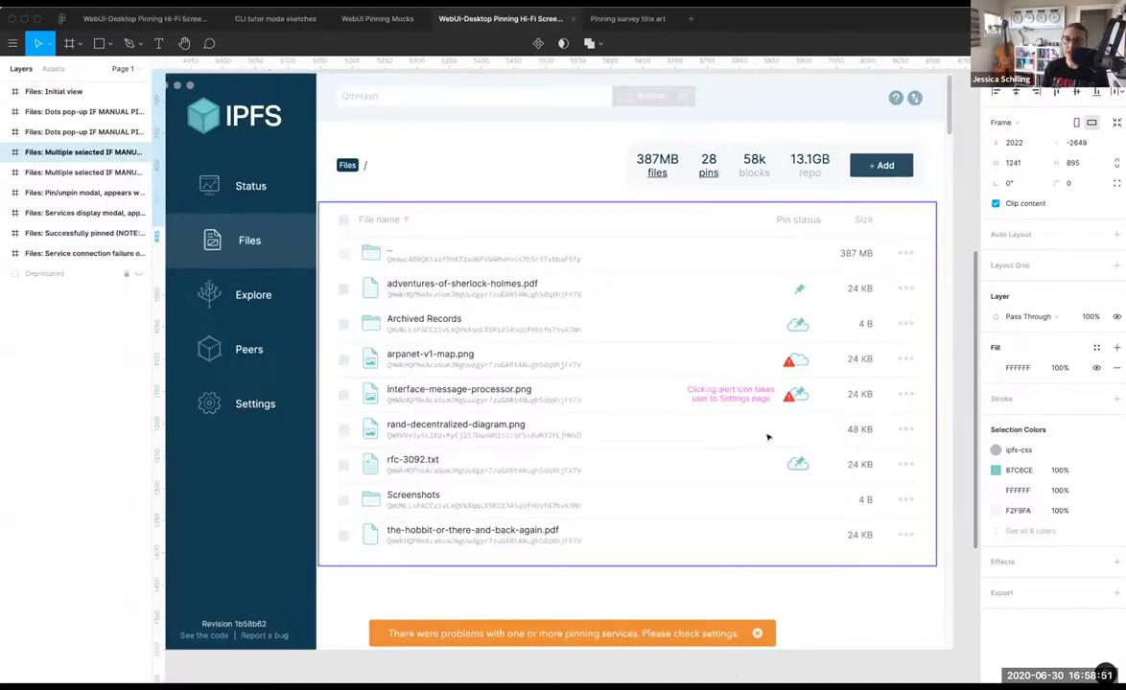
scroll(768, 437, right, 10)
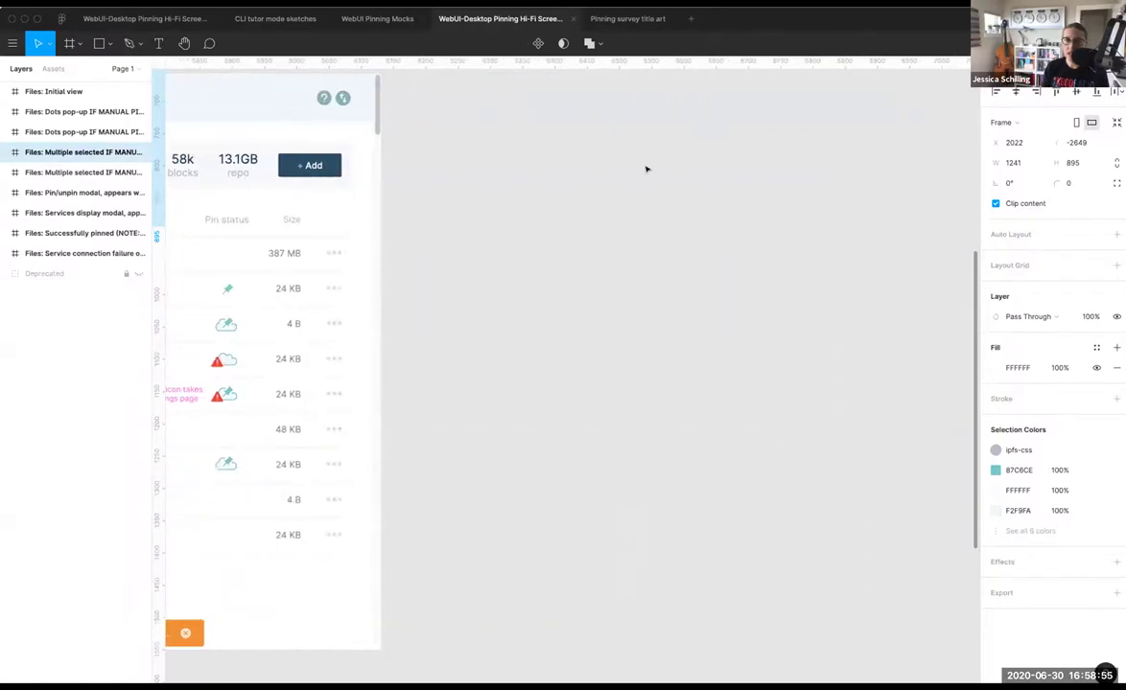
scroll(644, 170, left, 3)
scroll(645, 170, left, 6)
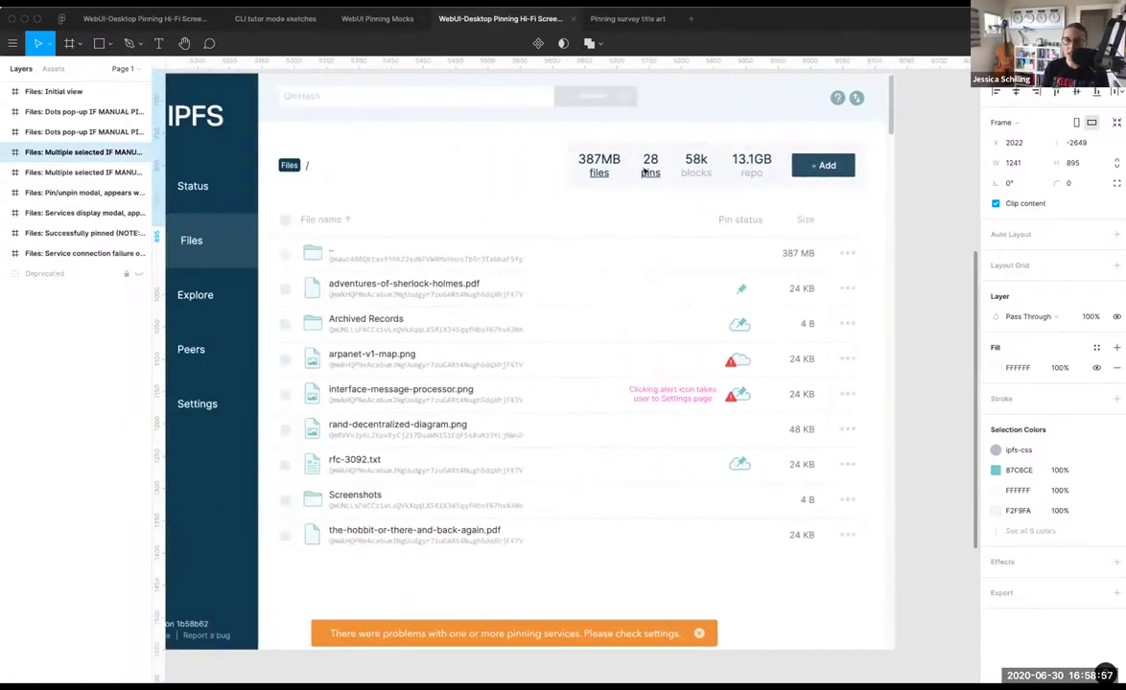
click(643, 173)
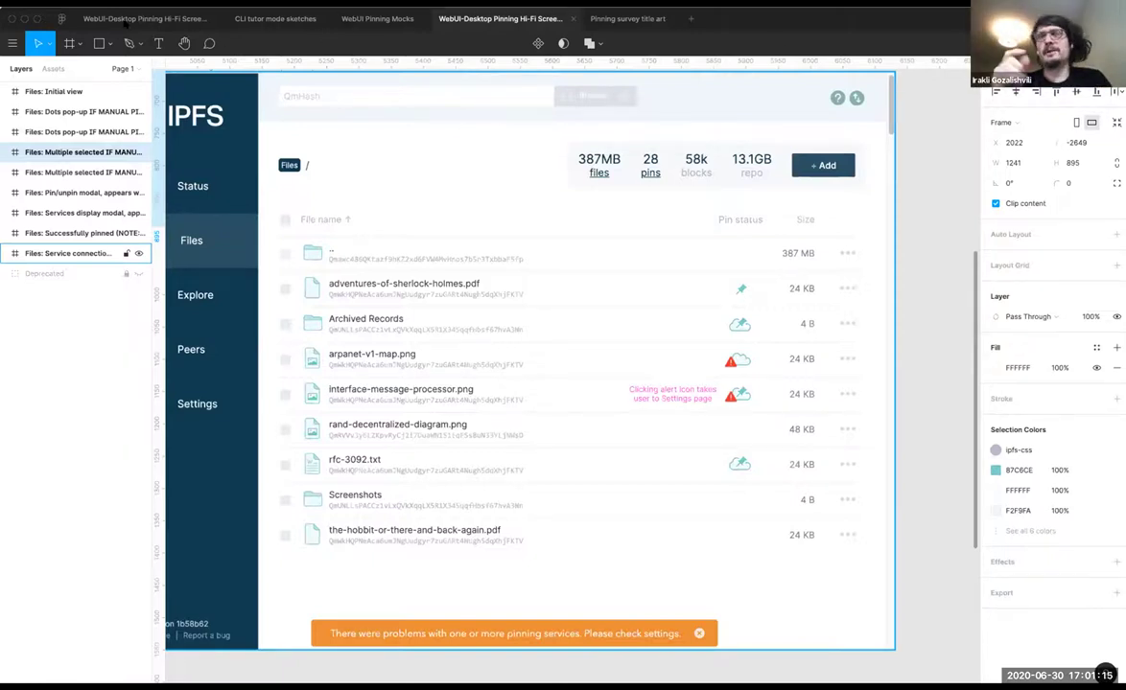
Step: Go back through the Settings mockups from the remove service confirmation to the third-party dots pop-up with its Edit, Visit service and Remove options
key(ctrl+Tab)
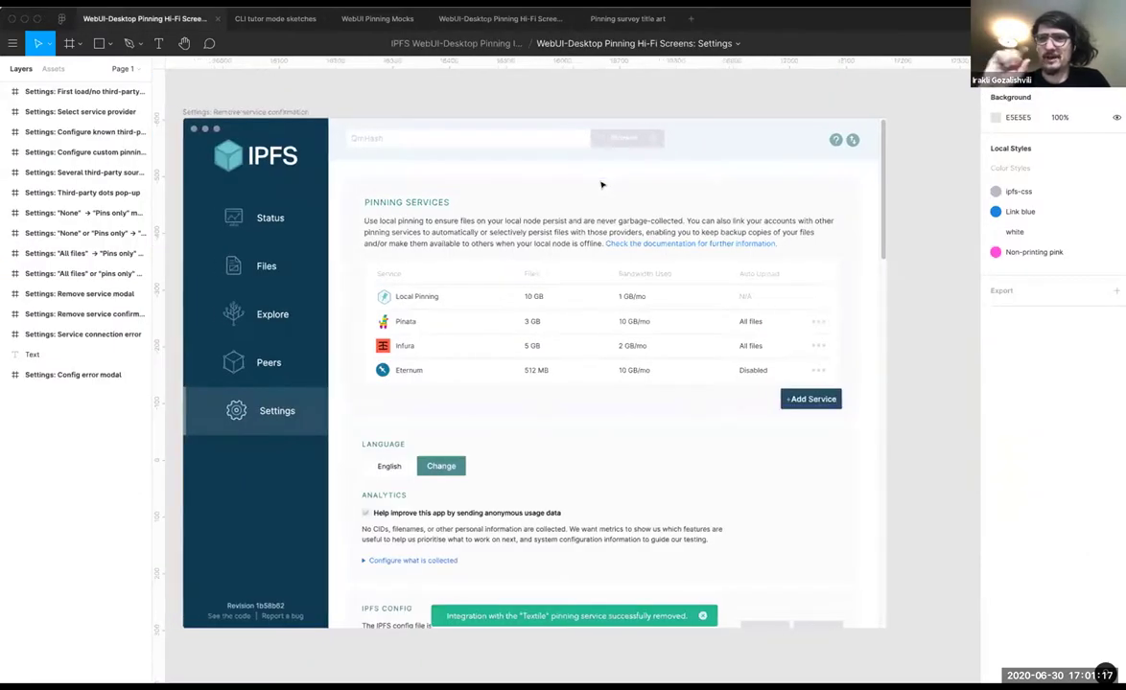
key(shift+n)
key(shift+n)
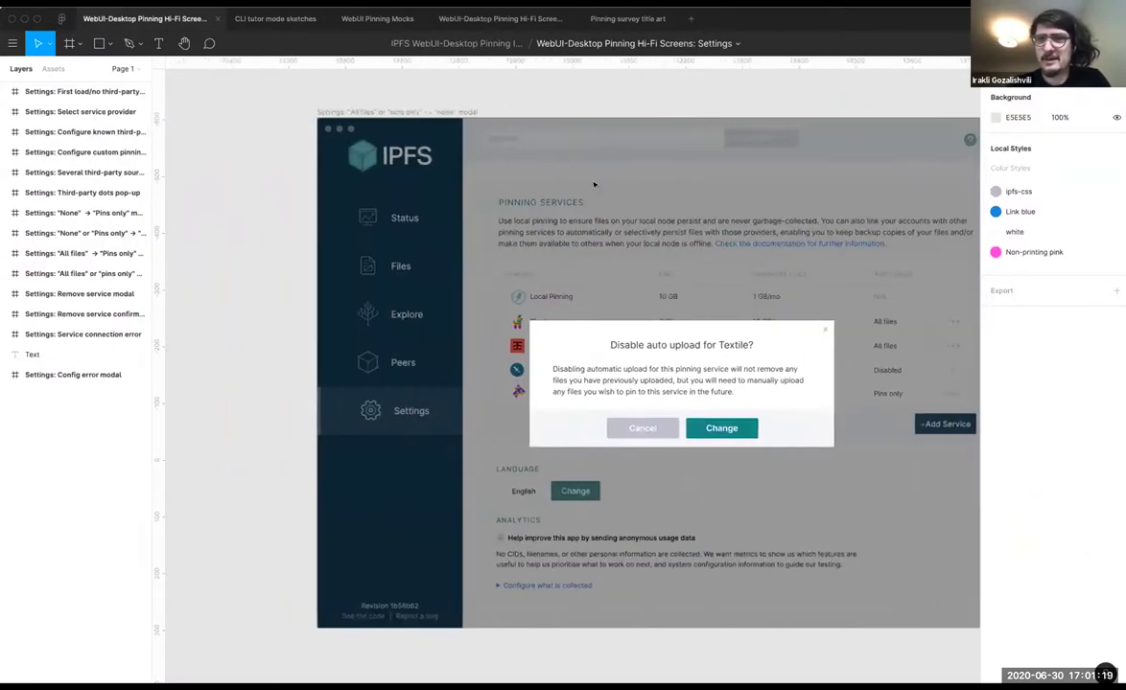
key(shift+n)
key(shift+n)
key(shift+n)
key(shift+n)
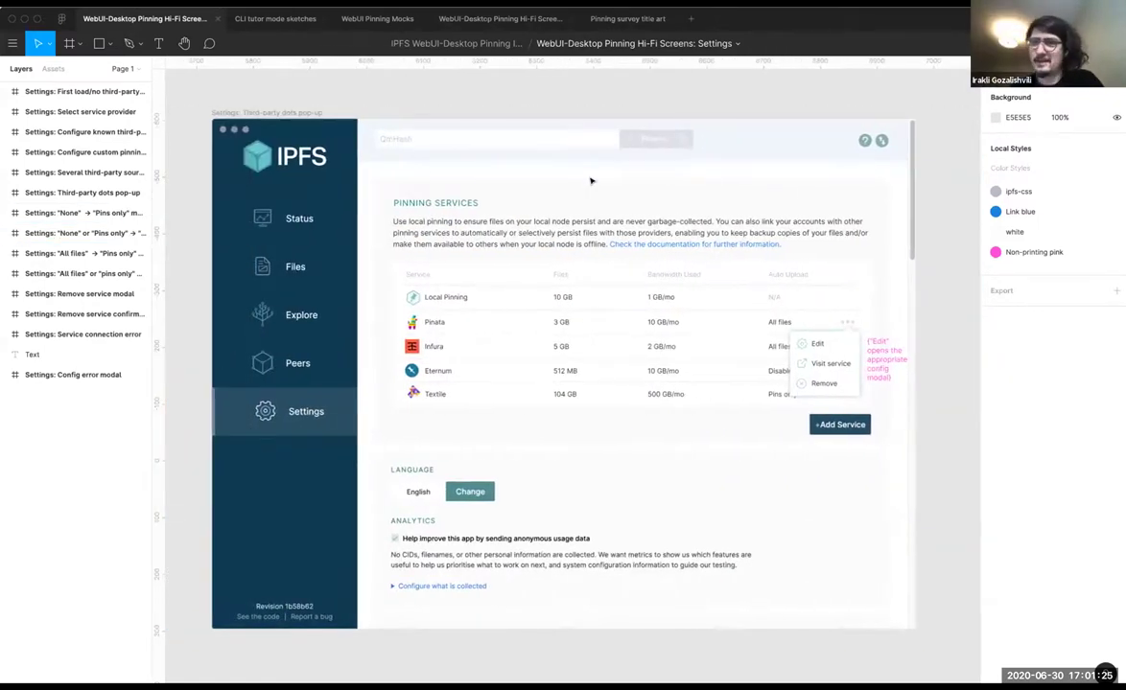
key(shift+n)
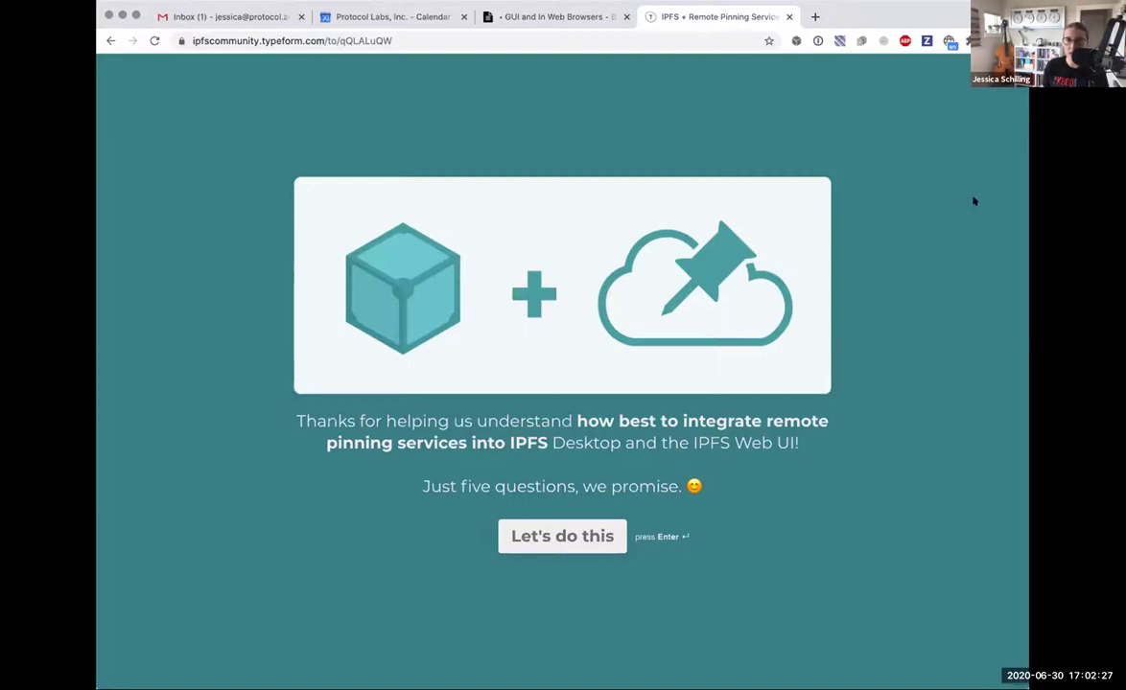
Step: Start the remote pinning services survey and submit Axel as the currently used pinning service
click(543, 537)
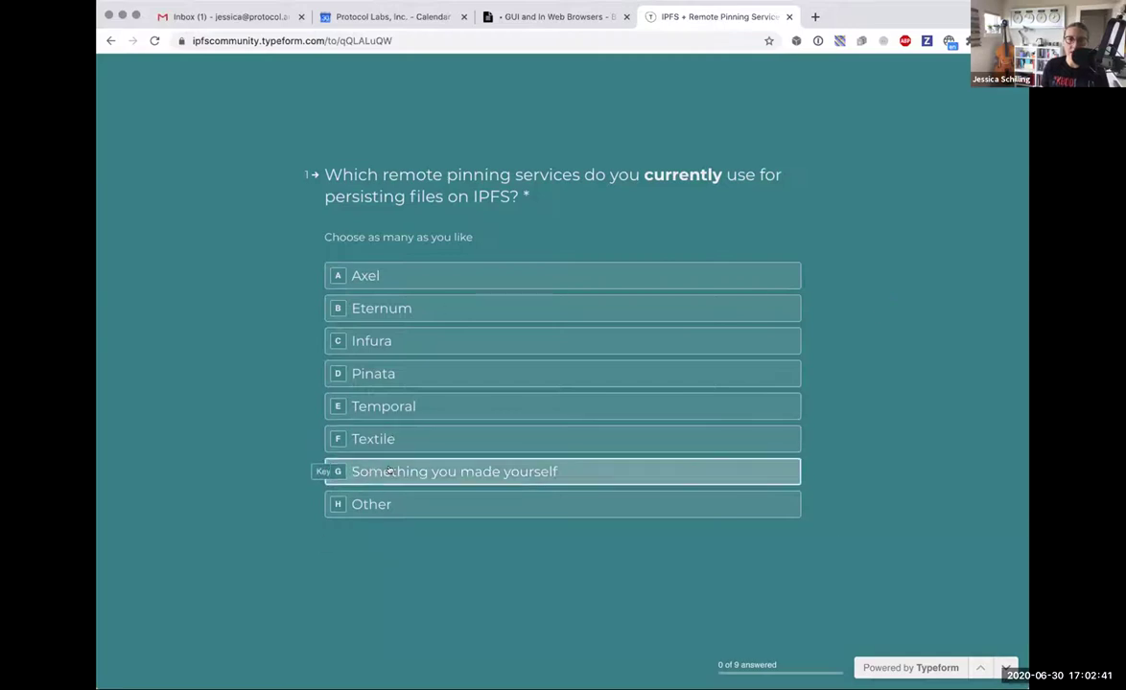
click(334, 276)
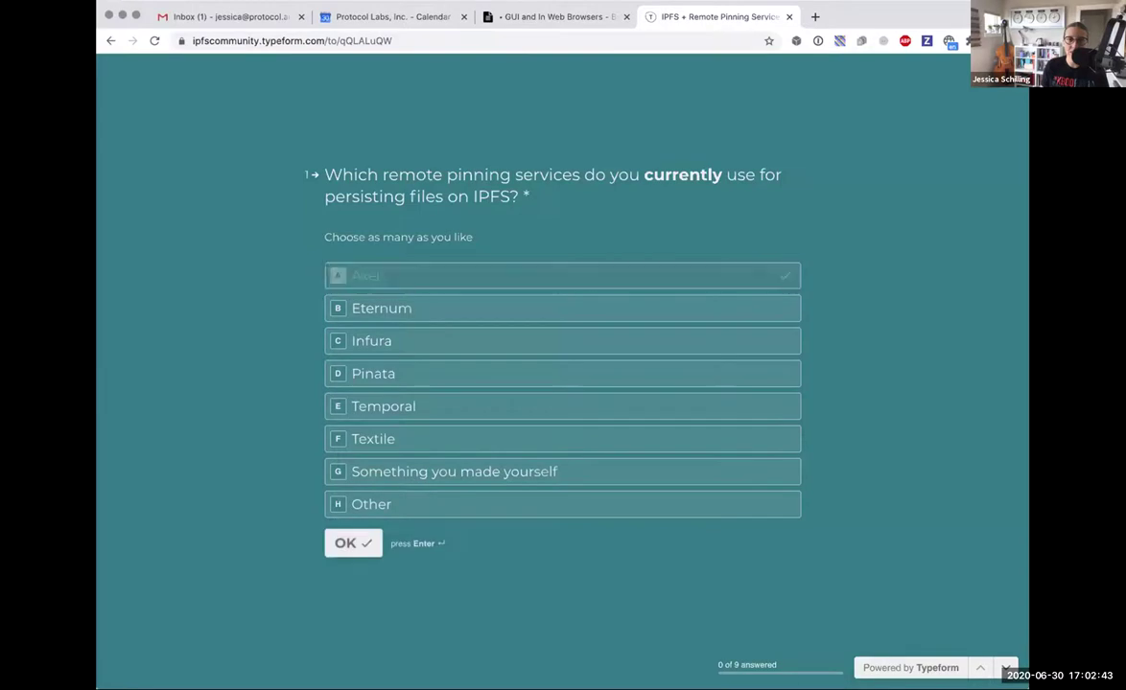
click(345, 544)
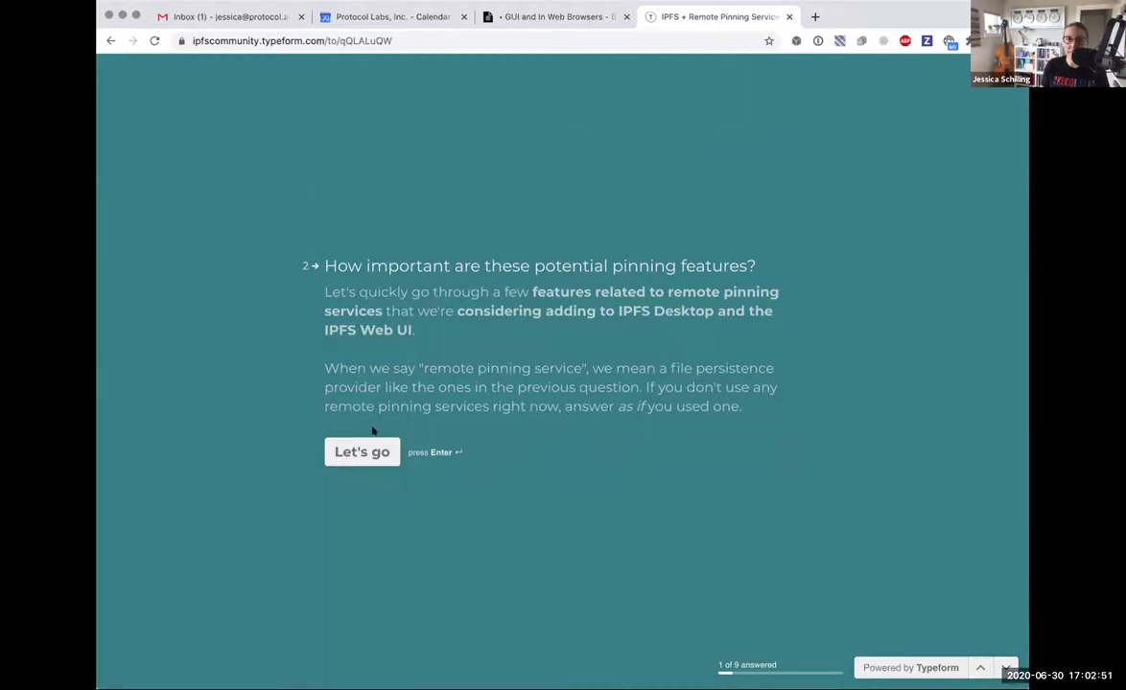
Step: Begin the feature questions and rate both manual pinning and automatic pinning of everything pinned to the local node as 0
click(372, 452)
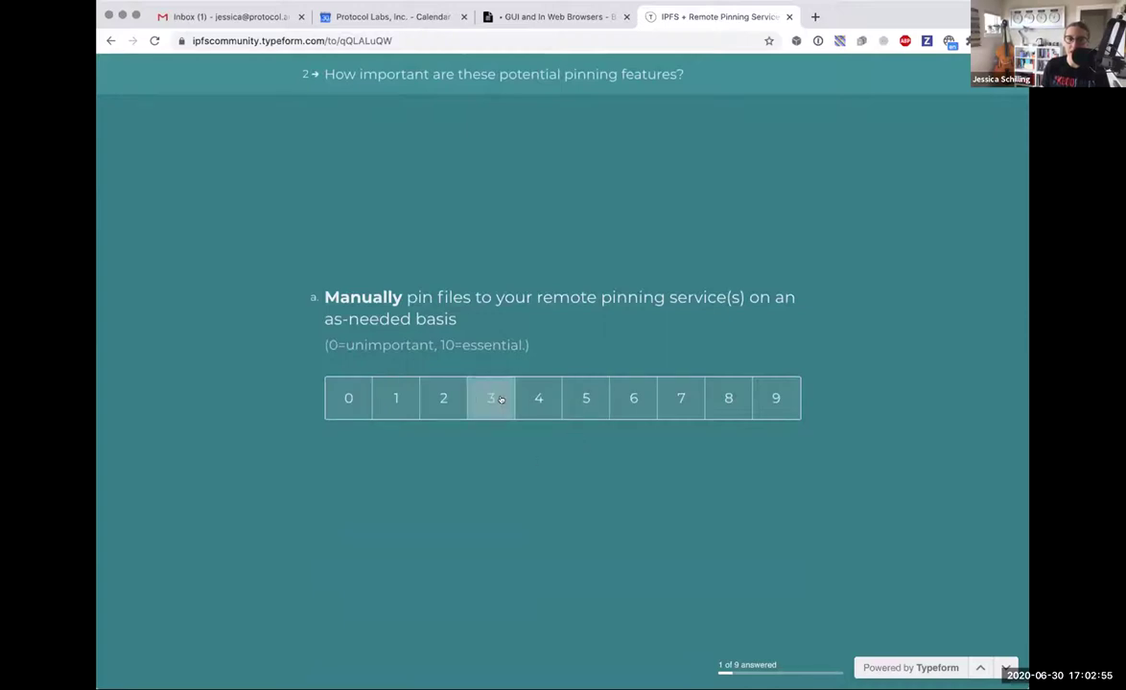
click(343, 398)
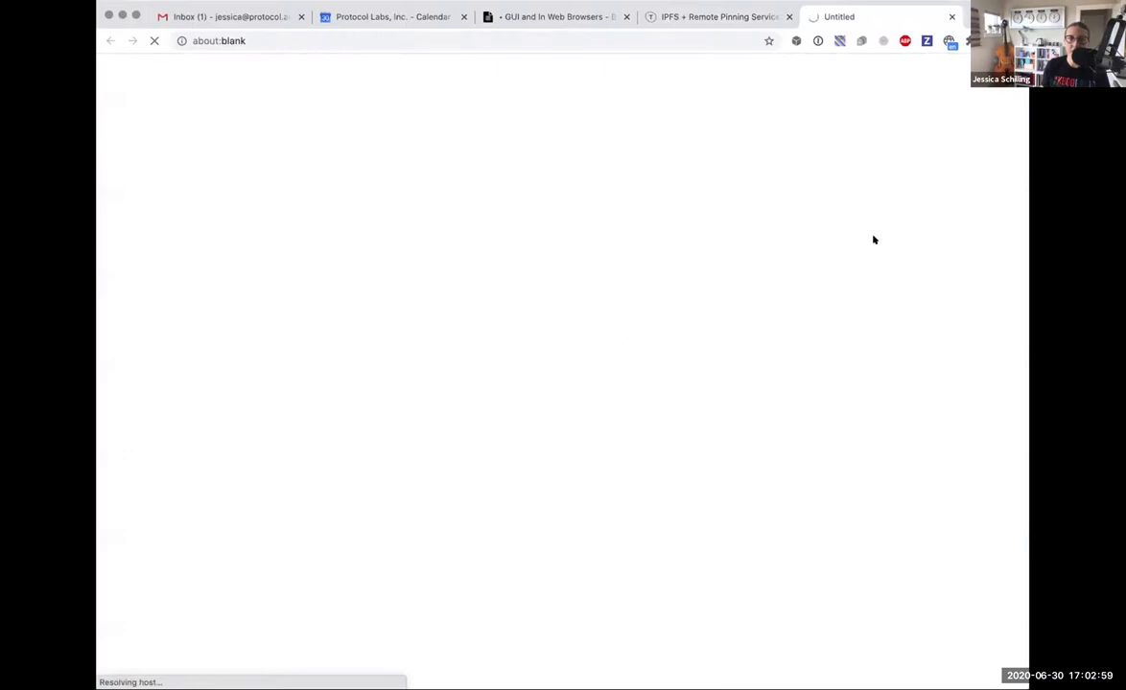
key(super+w)
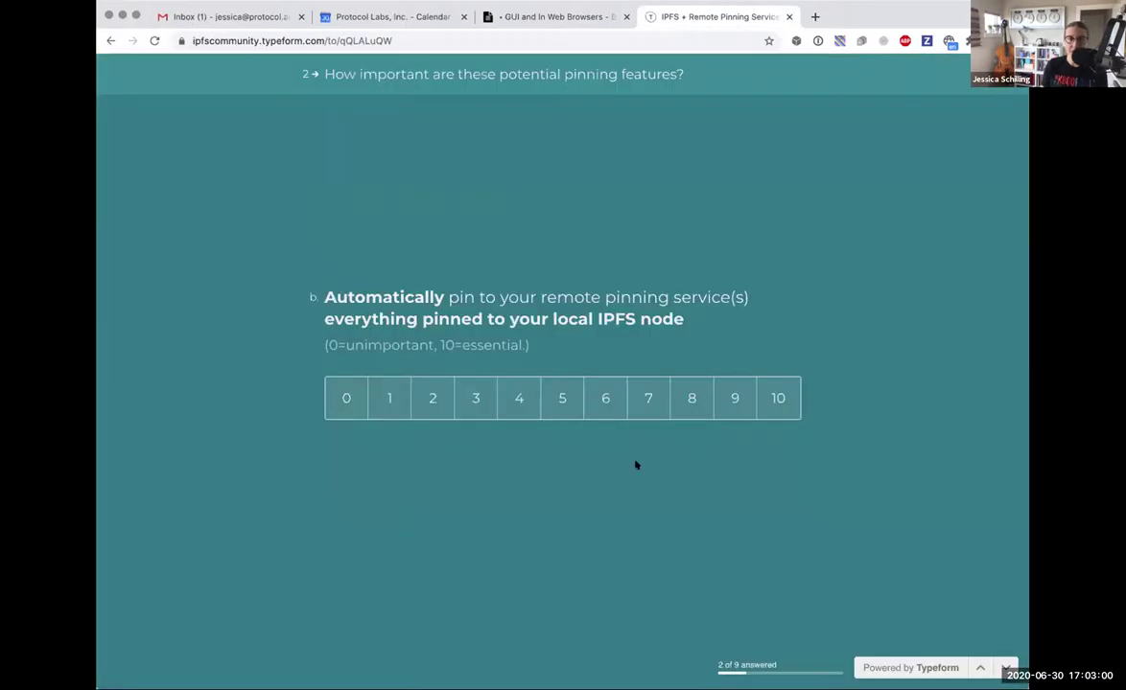
click(344, 401)
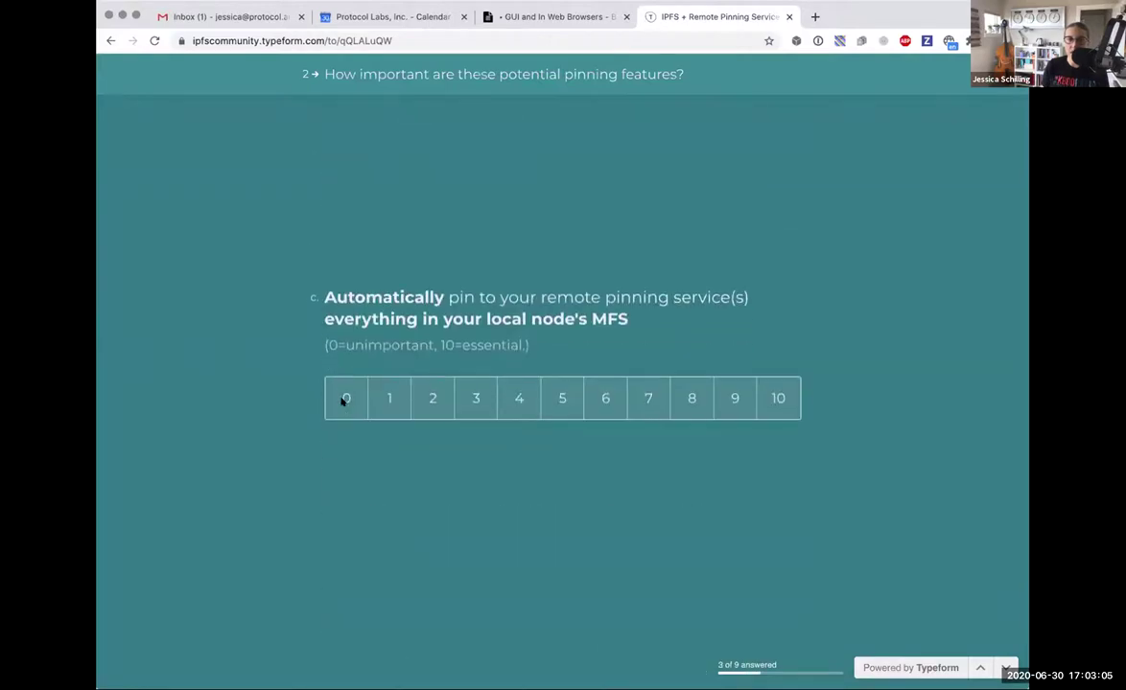